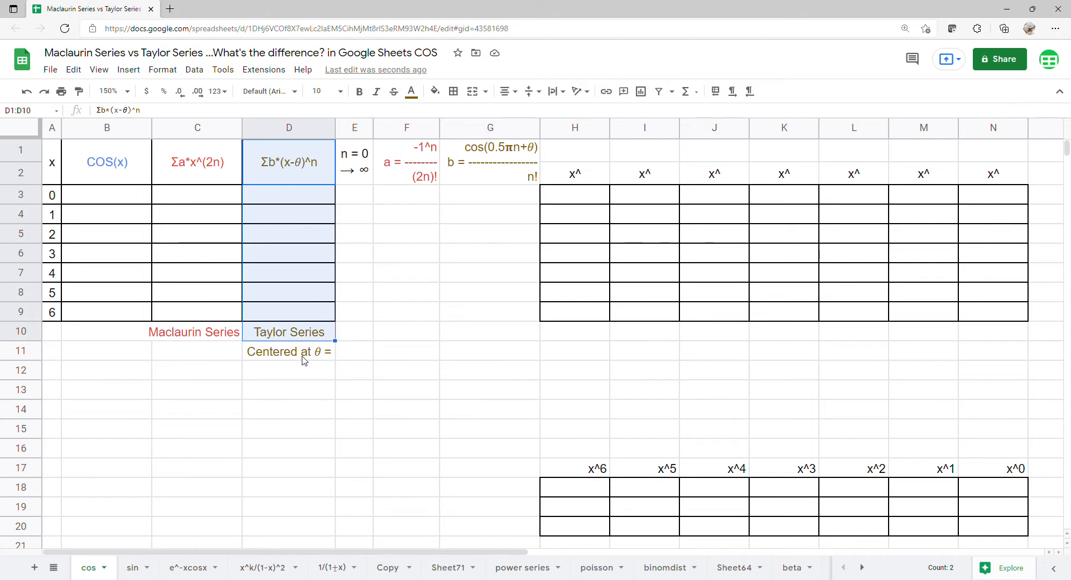
# Step: Add a data validation dropdown with the list items 0,1,2,3,4,5,6 to cell D12 and choose 0 as the centre value
pyautogui.click(304, 377)
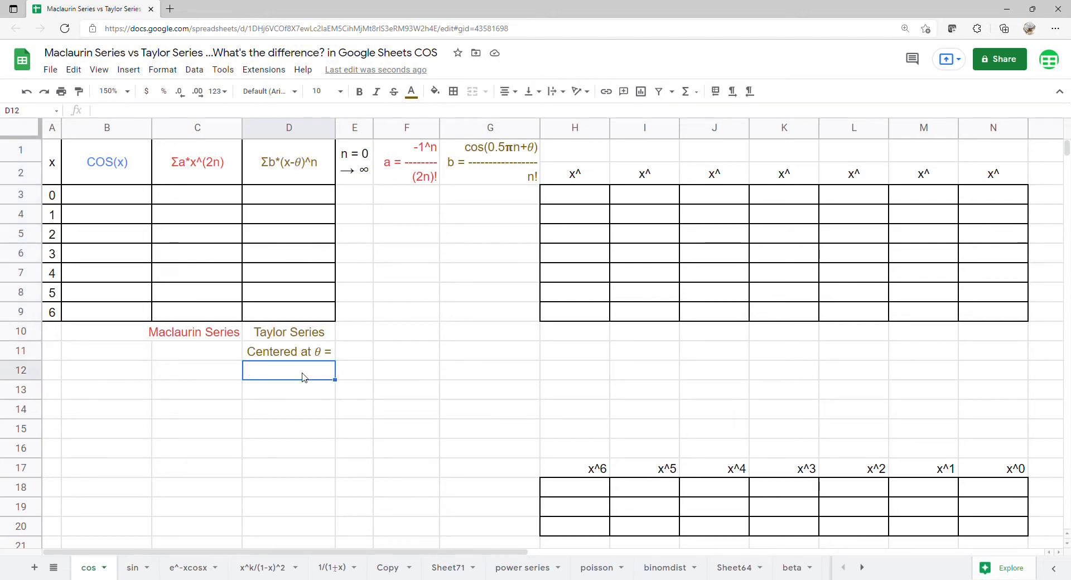
pyautogui.click(194, 69)
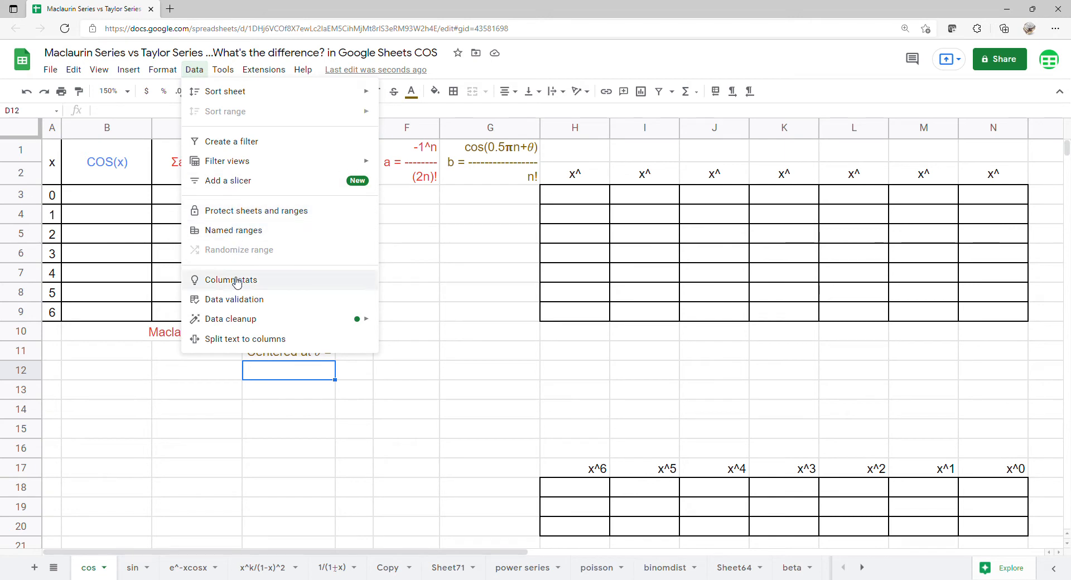
pyautogui.click(235, 299)
pyautogui.click(458, 275)
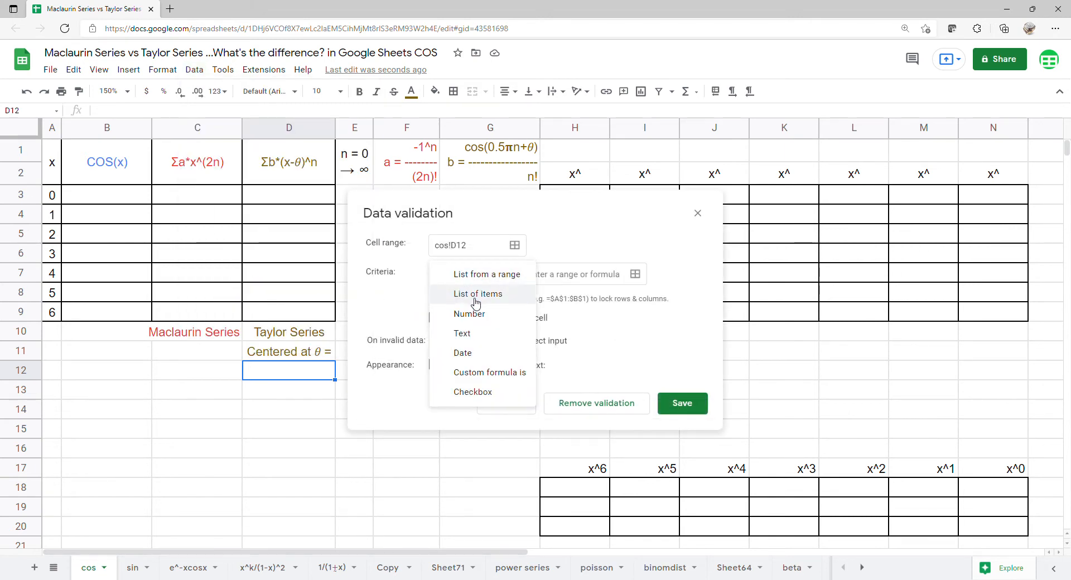
pyautogui.click(474, 294)
pyautogui.click(527, 277)
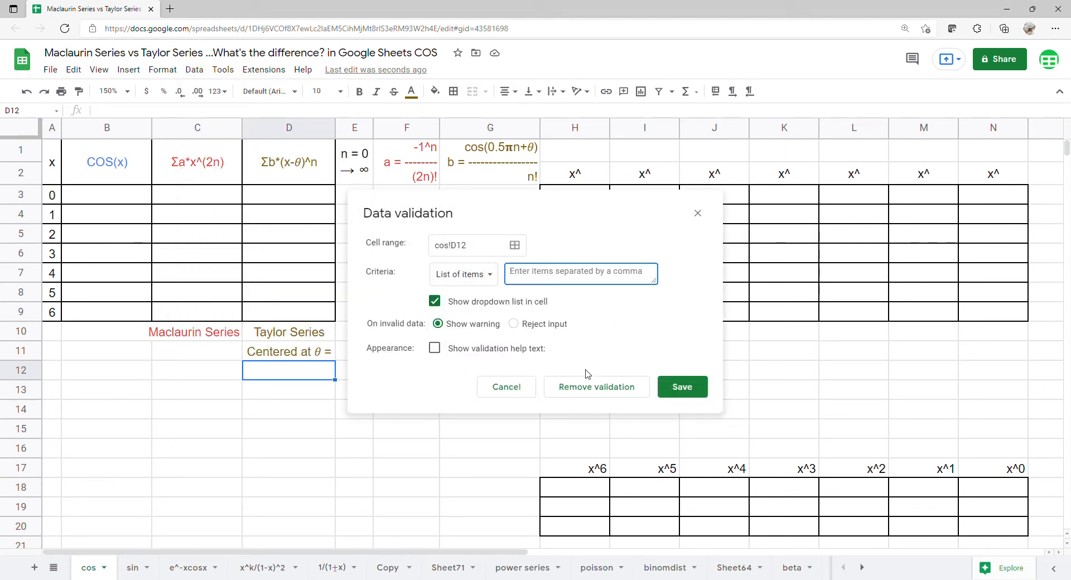
pyautogui.write('0,1,2,3,4,5,6')
pyautogui.click(687, 394)
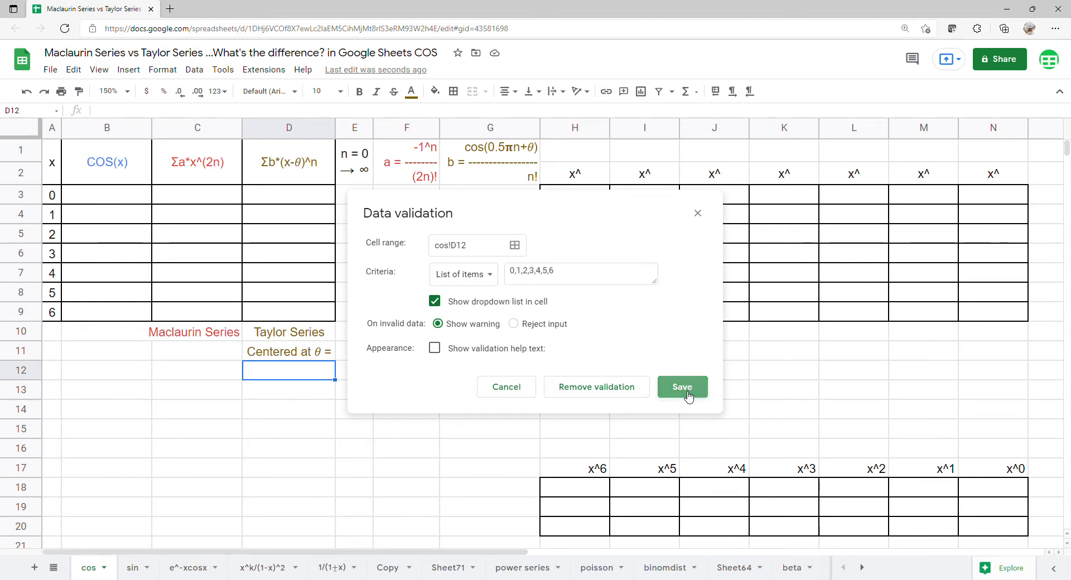
pyautogui.click(327, 372)
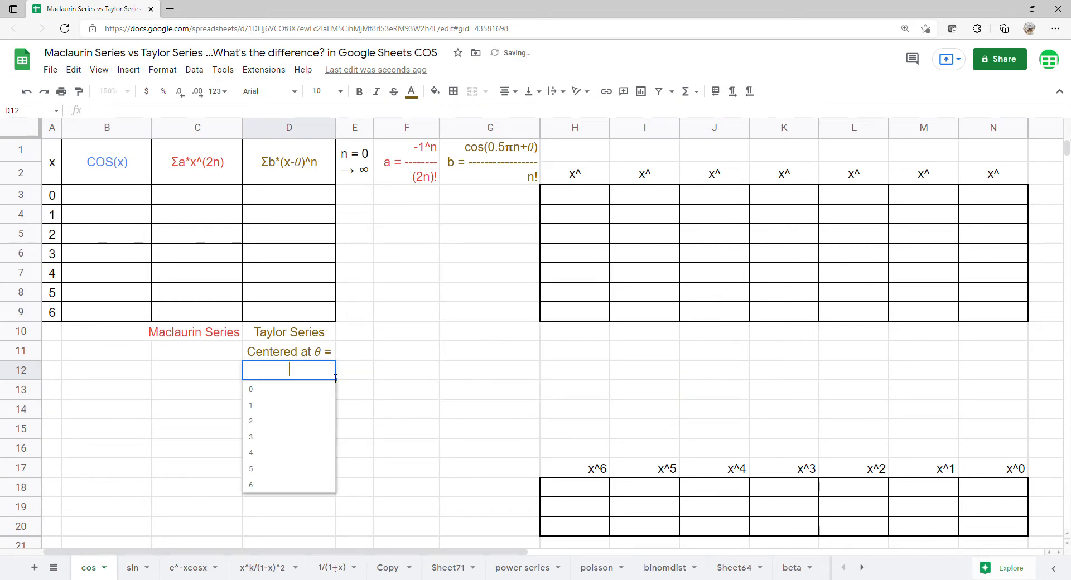
pyautogui.click(315, 390)
# Step: Fill the COS(x) column from cell B3 with the array formula =ARRAYFORMULA(COS(A3:A9))
pyautogui.click(138, 204)
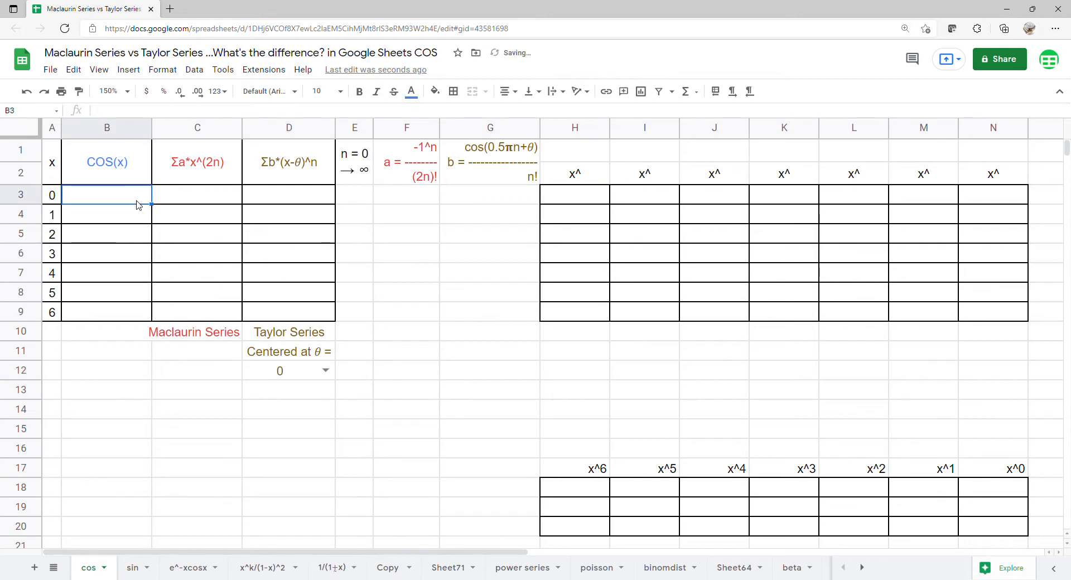
pyautogui.write('=')
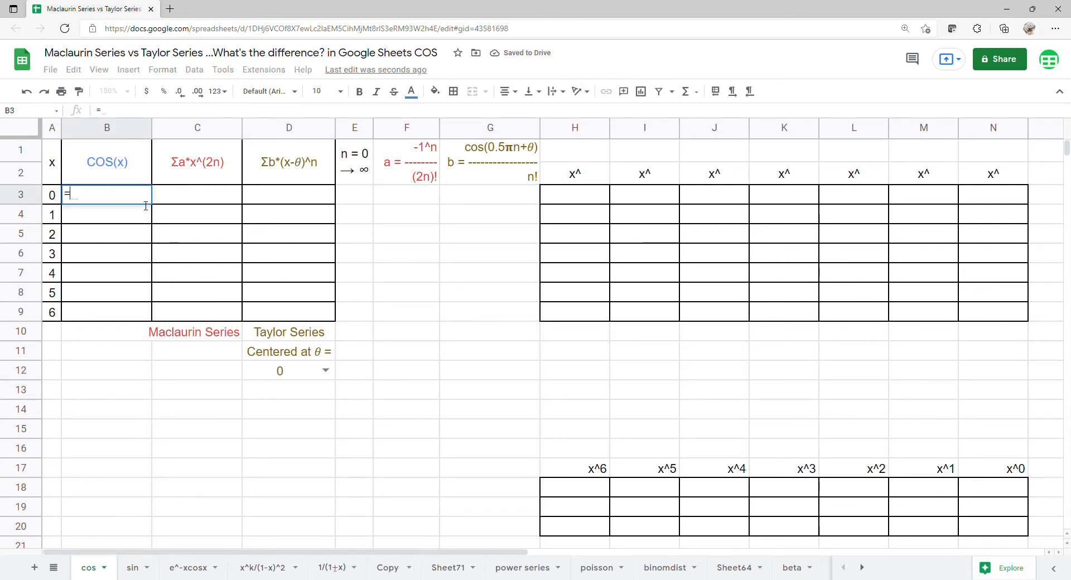
pyautogui.write('arr')
pyautogui.press('Tab')
pyautogui.write('cos')
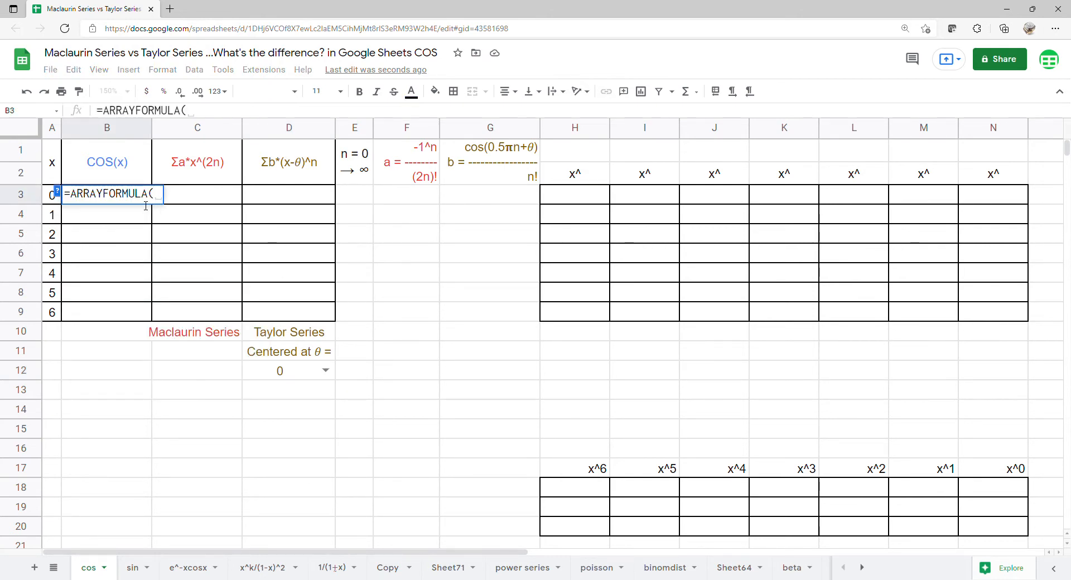
pyautogui.press('Tab')
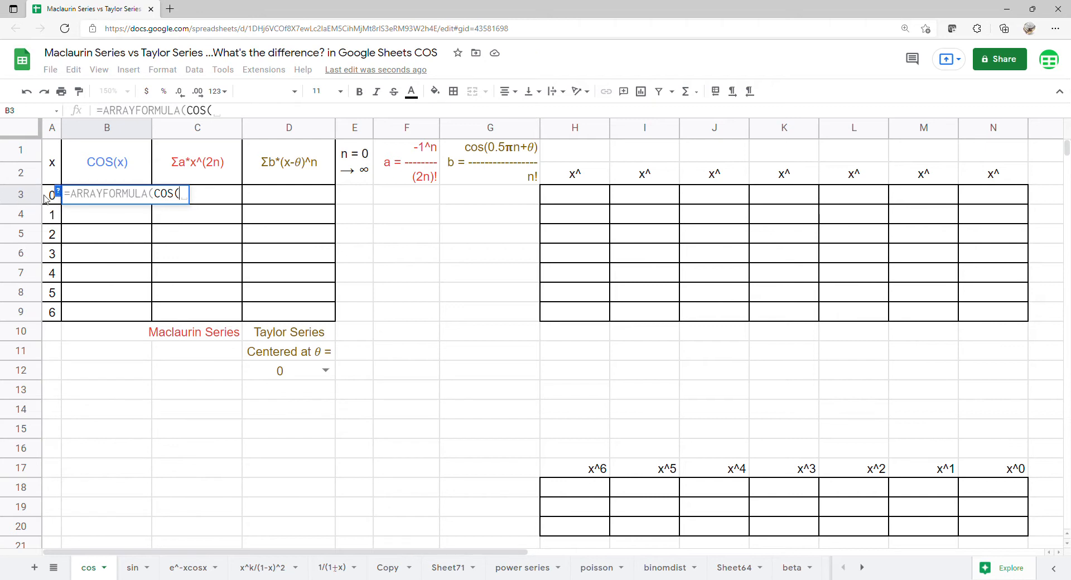
pyautogui.moveTo(51, 196); pyautogui.dragTo(54, 315)
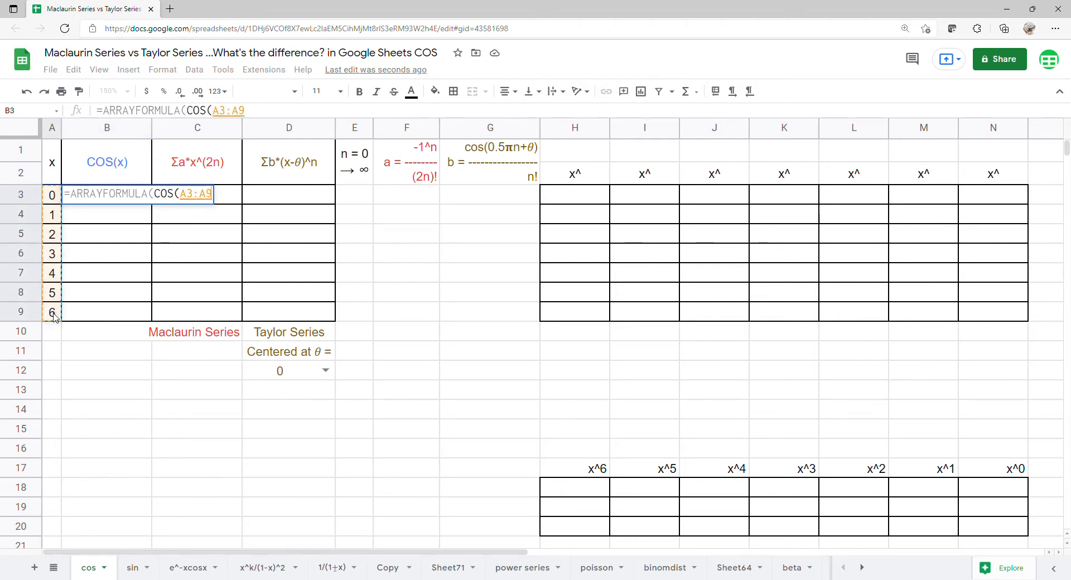
pyautogui.press('Return')
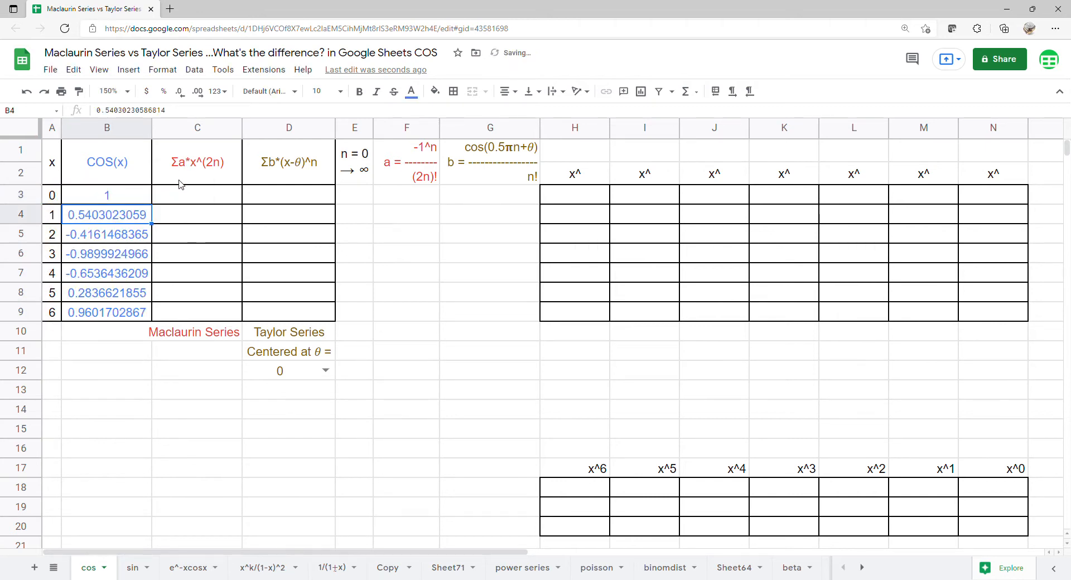
# Step: Enter 0 in cell E3 as the starting value of the n column
pyautogui.click(195, 193)
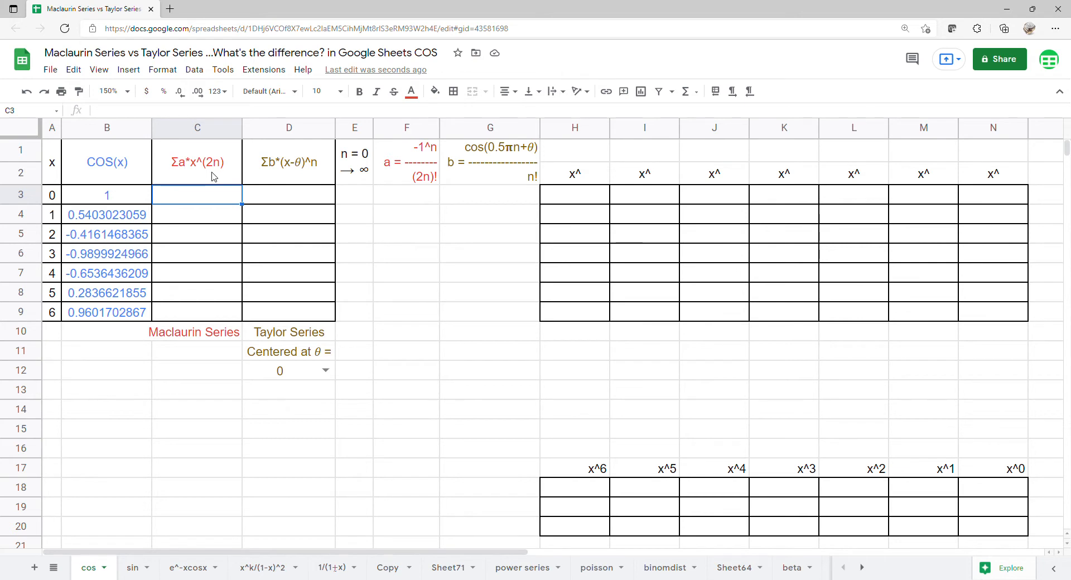
pyautogui.click(349, 201)
pyautogui.write('0')
pyautogui.press('Return')
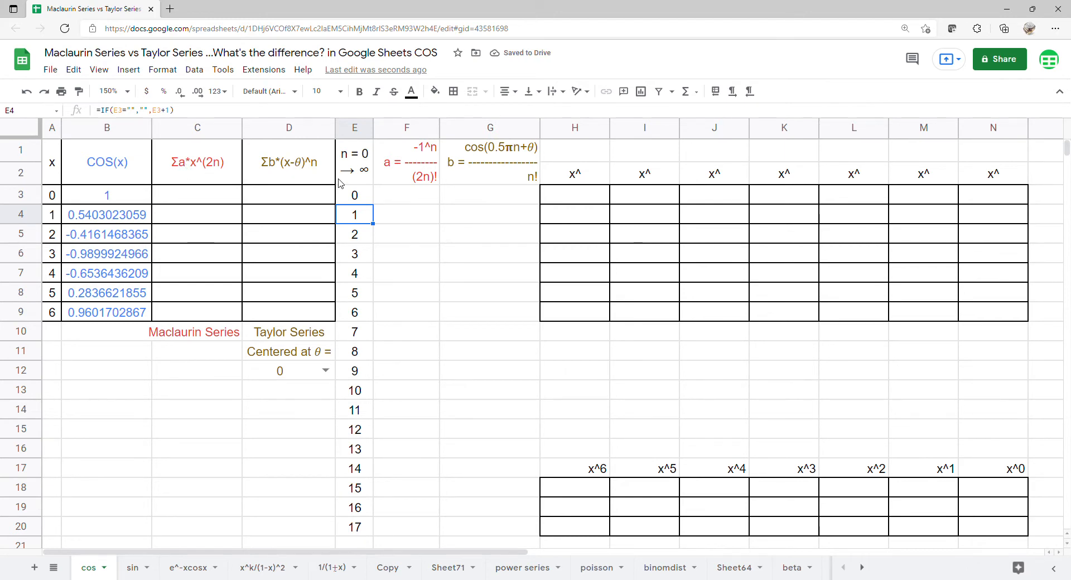
# Step: Calculate the Maclaurin coefficients a from cell F3 with =ARRAYFORMULA(-1^E3:E20/FACT(2*E3:E20))
pyautogui.click(406, 199)
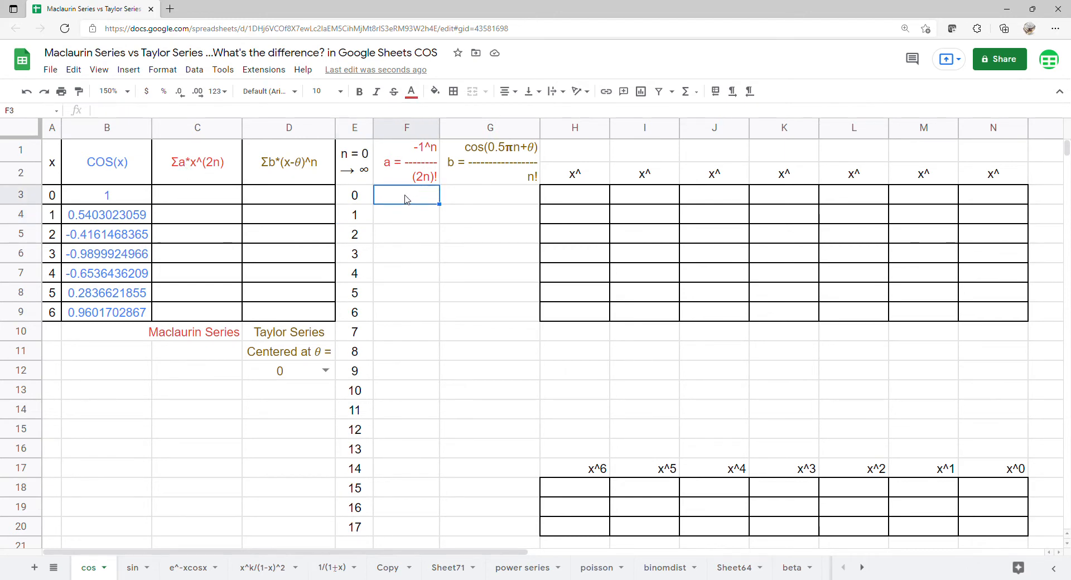
pyautogui.write('=')
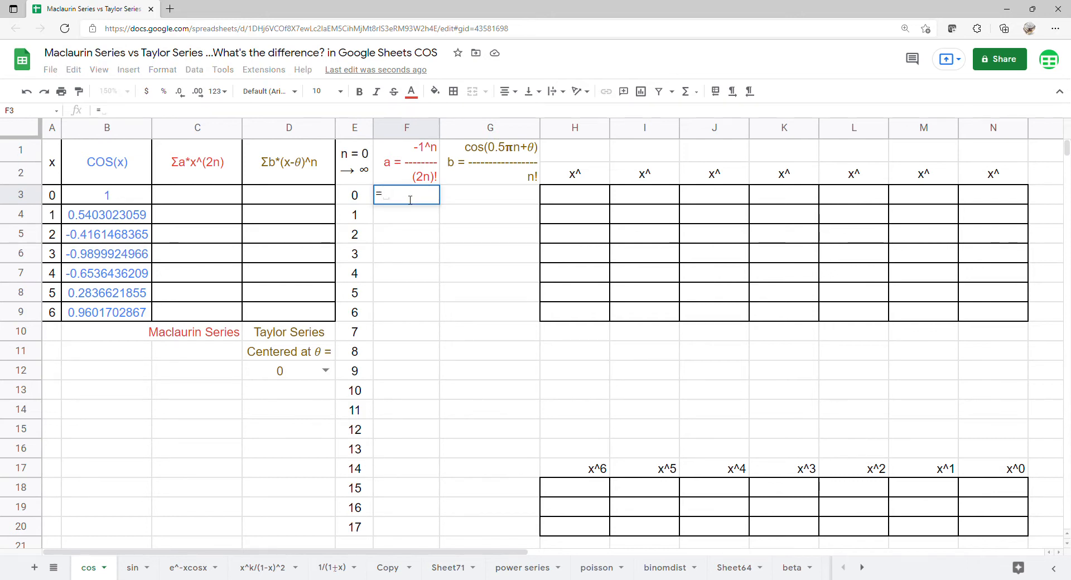
pyautogui.write('arr')
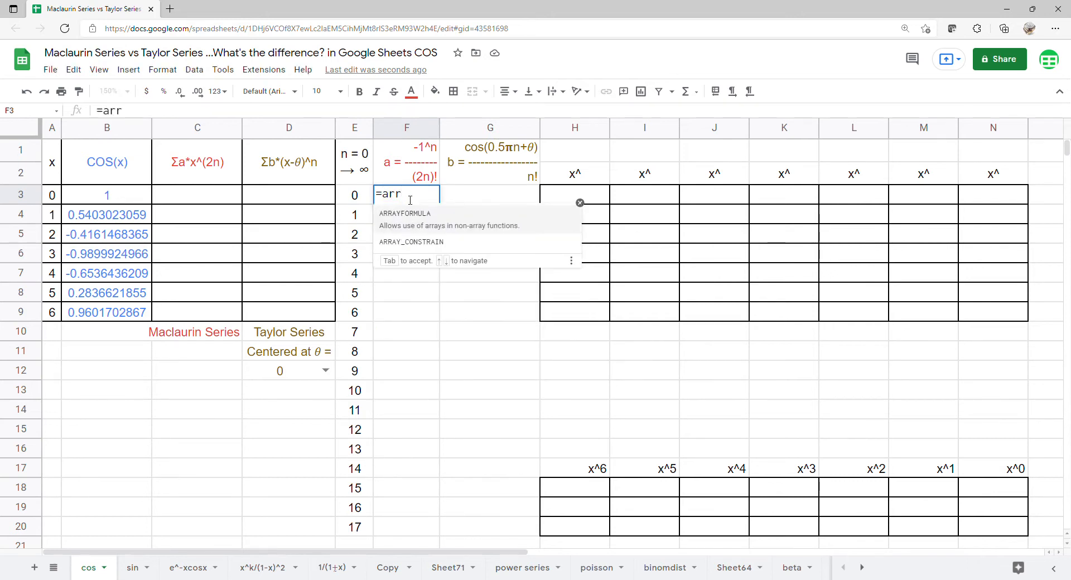
pyautogui.press('Tab')
pyautogui.write('-1^')
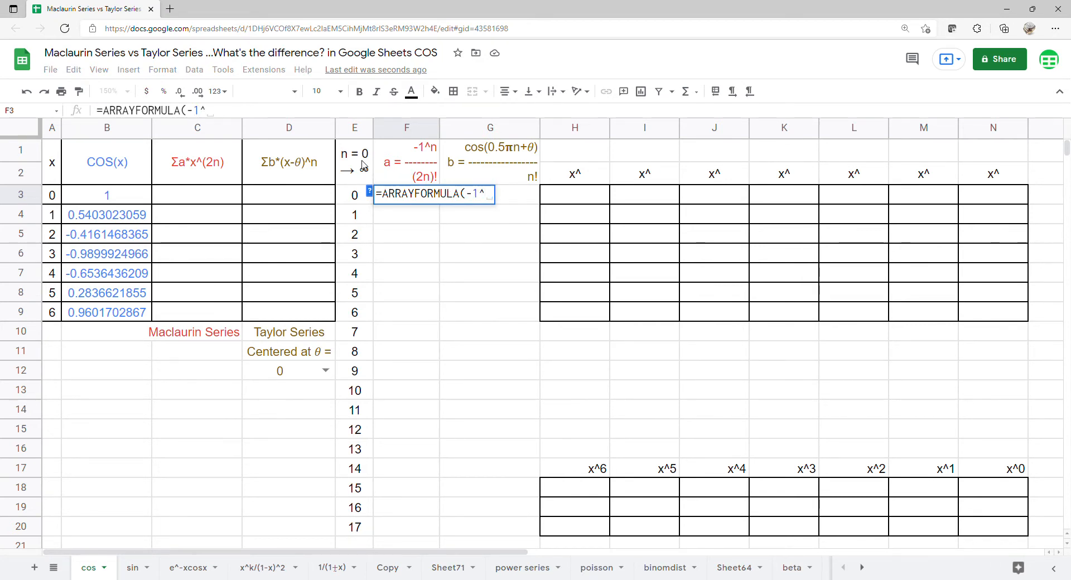
pyautogui.moveTo(354, 194); pyautogui.dragTo(339, 526)
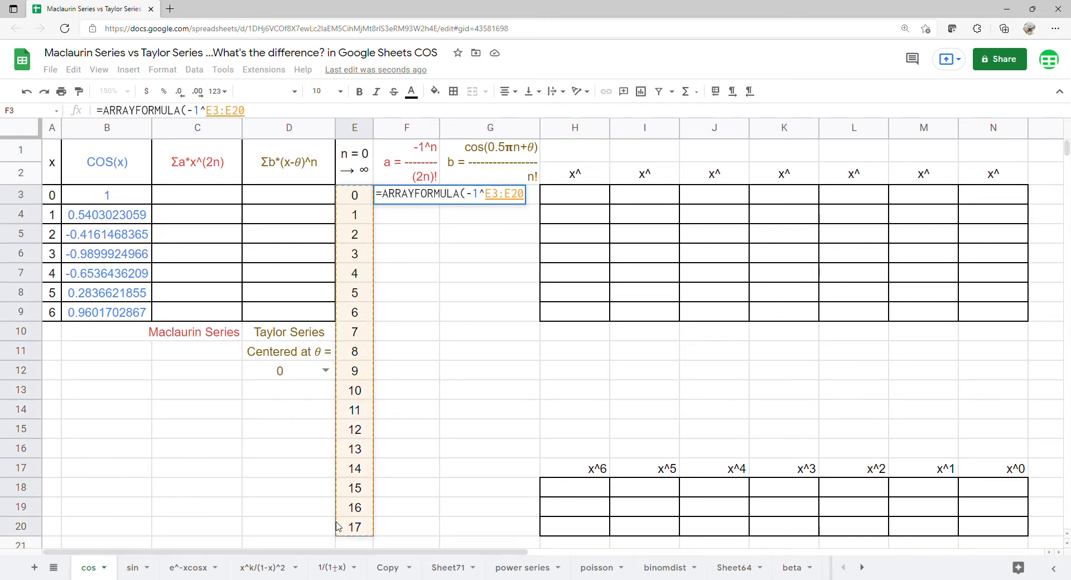
pyautogui.write('/fa')
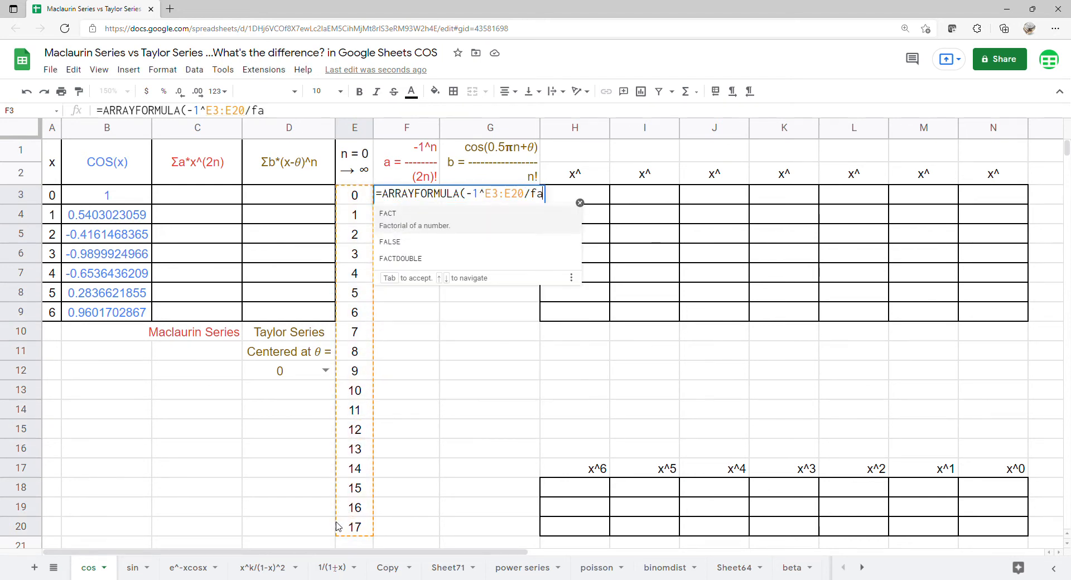
pyautogui.press('Tab')
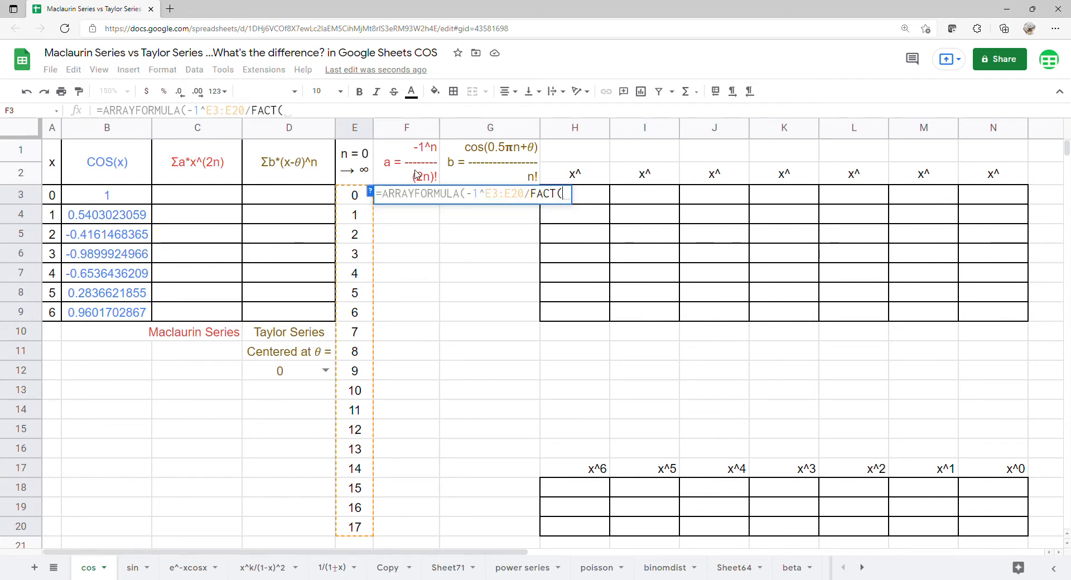
pyautogui.write('2*')
pyautogui.moveTo(354, 195); pyautogui.dragTo(347, 528)
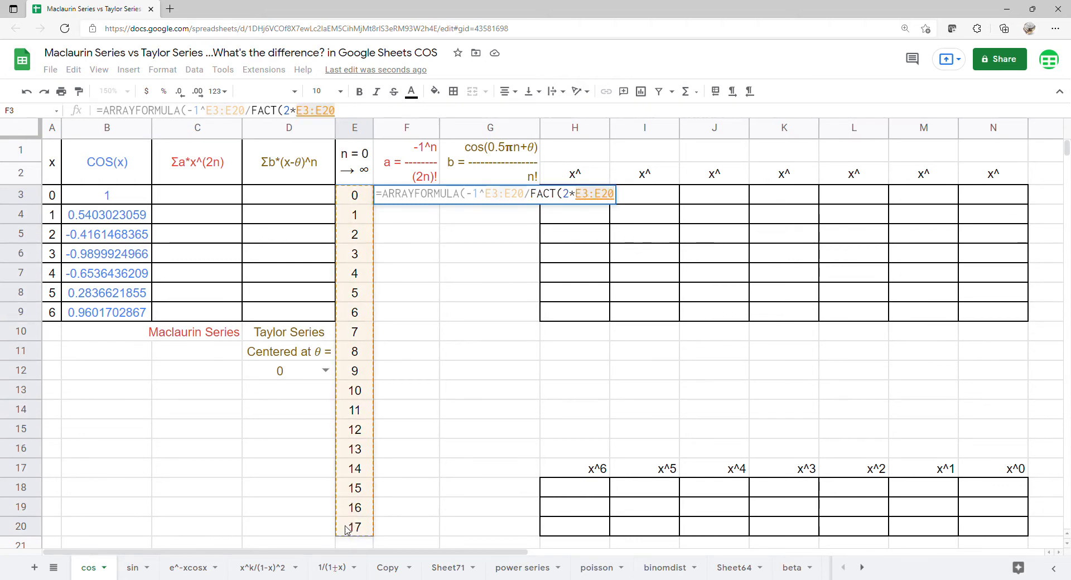
pyautogui.press('Return')
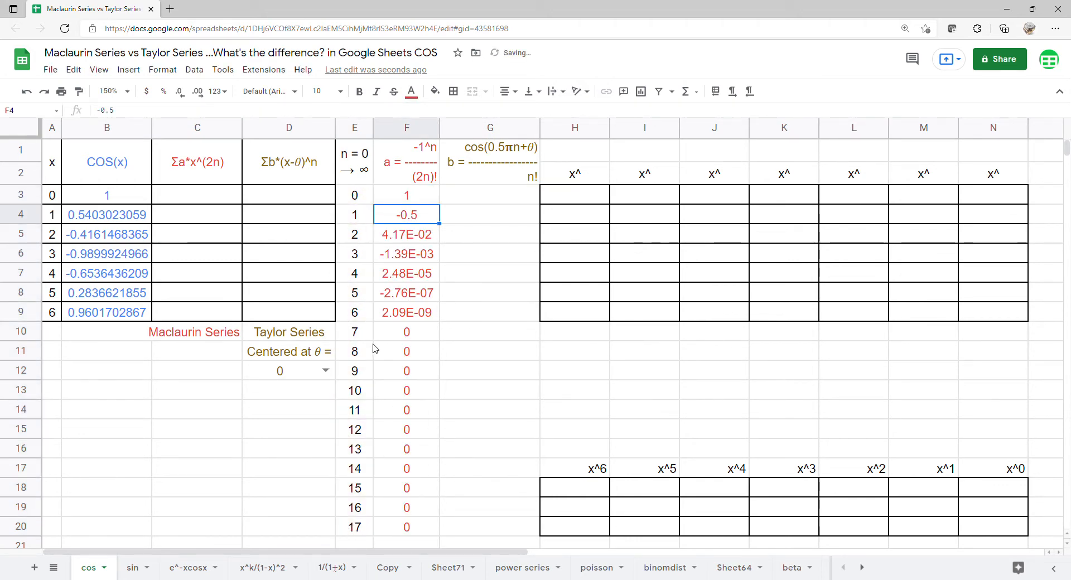
# Step: Compute the Maclaurin series values from cell C3 with =ARRAYFORMULA(SERIESSUM(A3:A9,0,2,F3:F20))
pyautogui.click(228, 201)
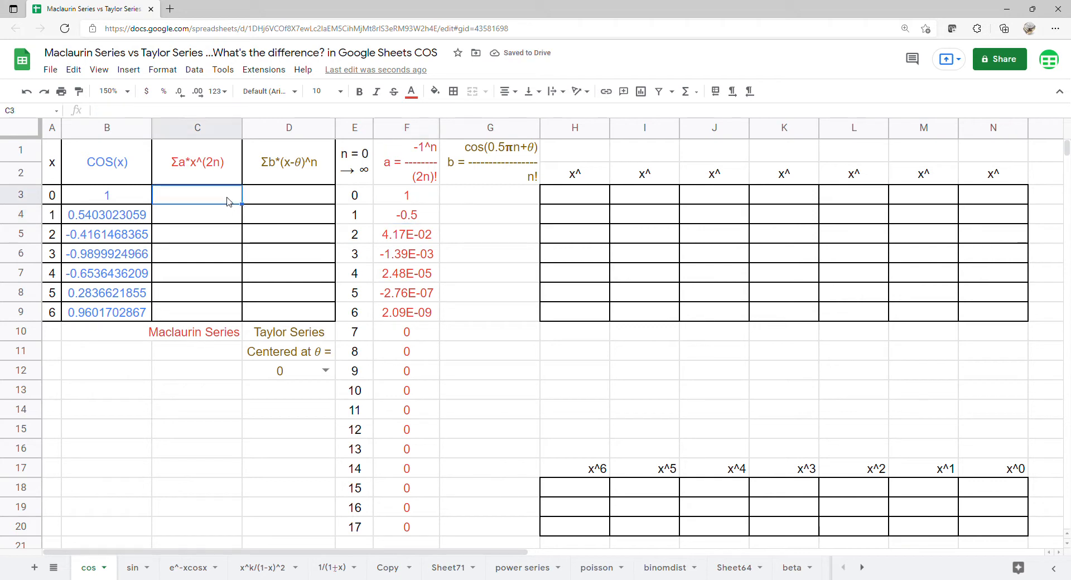
pyautogui.write('=')
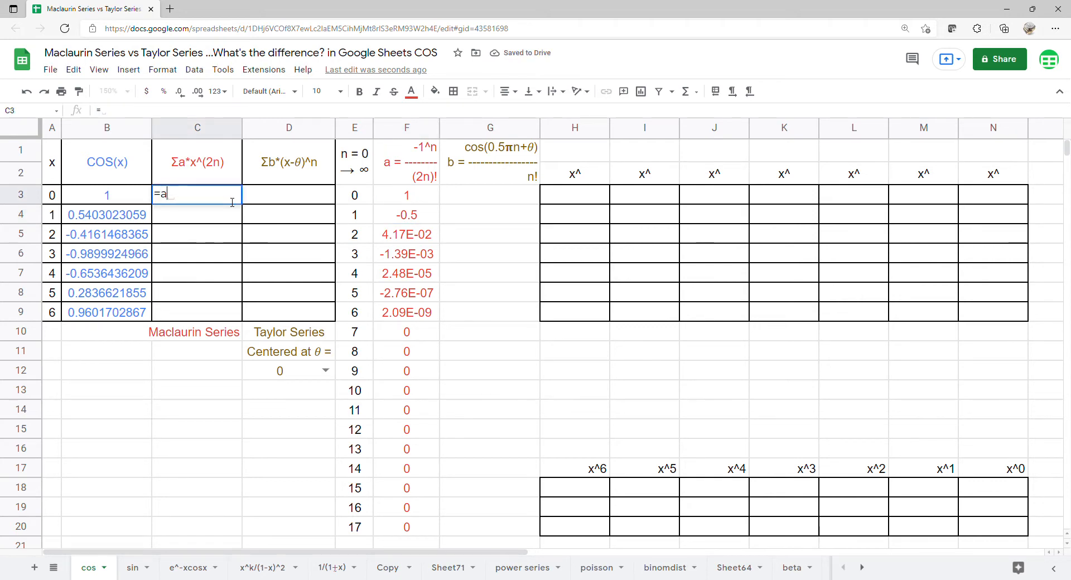
pyautogui.write('ar')
pyautogui.press('Tab')
pyautogui.write('seri')
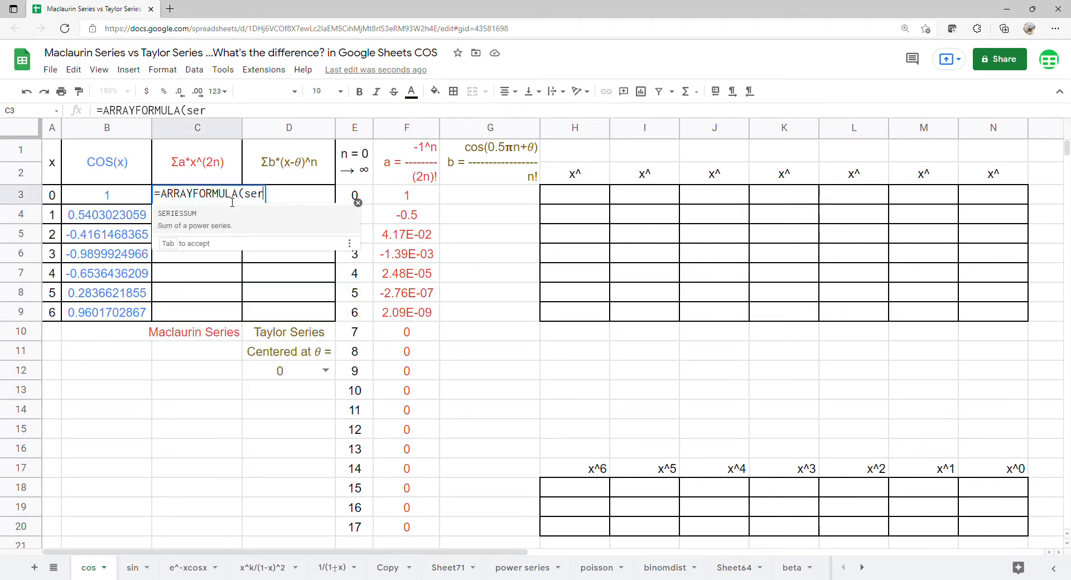
pyautogui.press('Tab')
pyautogui.moveTo(56, 200); pyautogui.dragTo(51, 314)
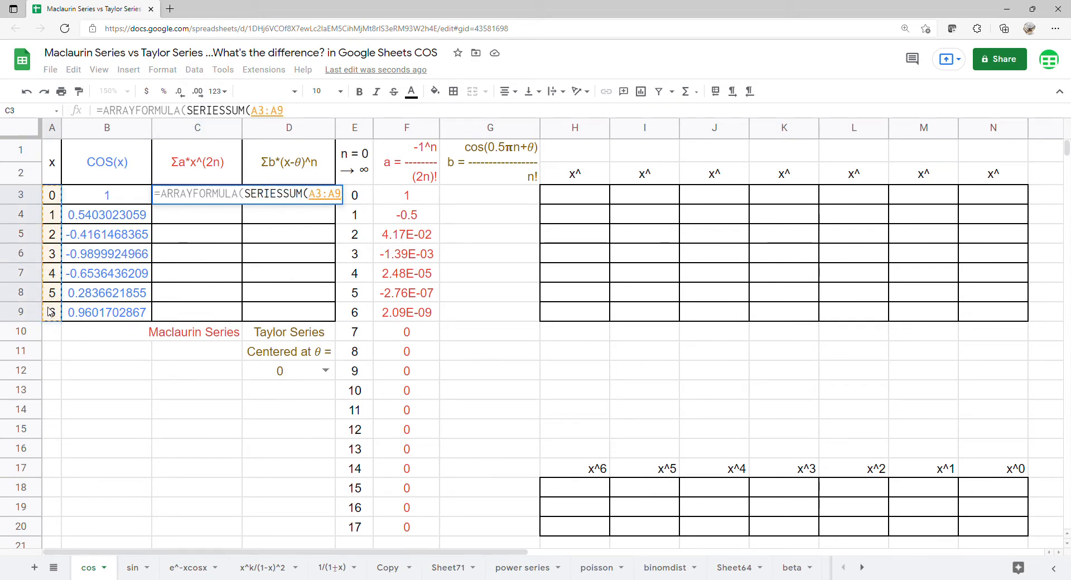
pyautogui.write(', ')
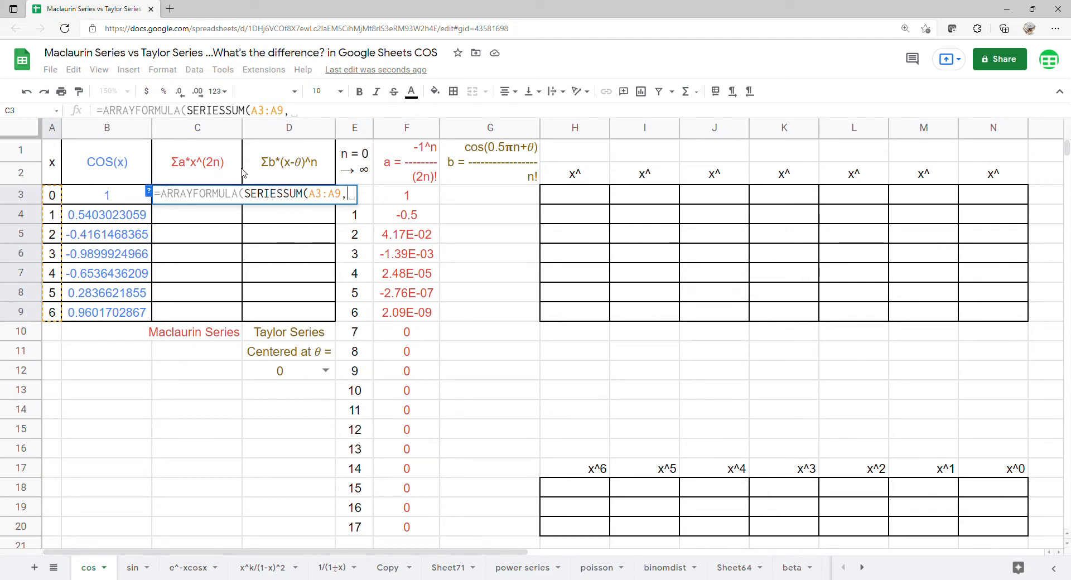
pyautogui.write('0,')
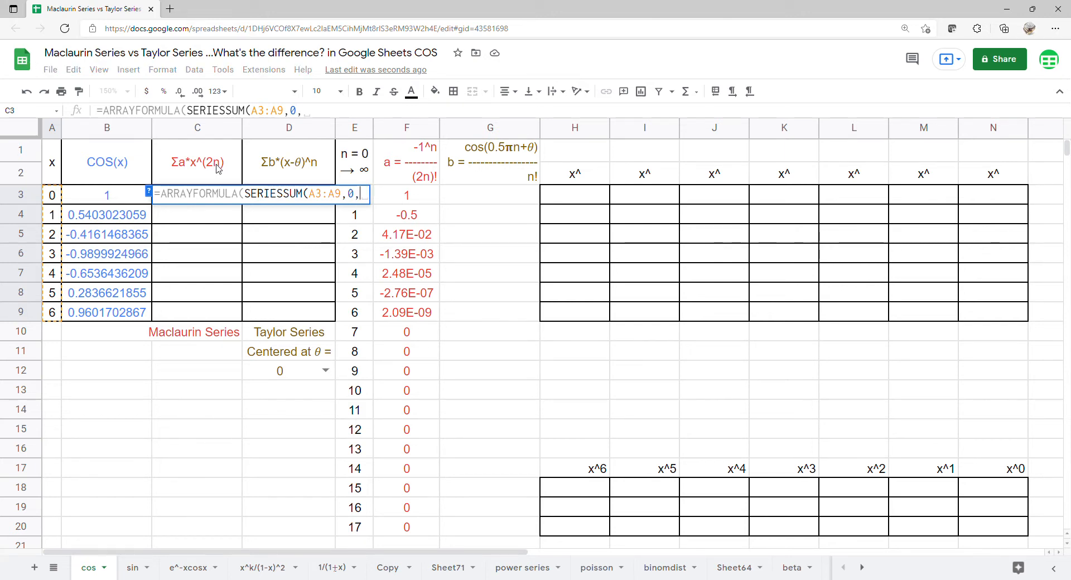
pyautogui.write('2,')
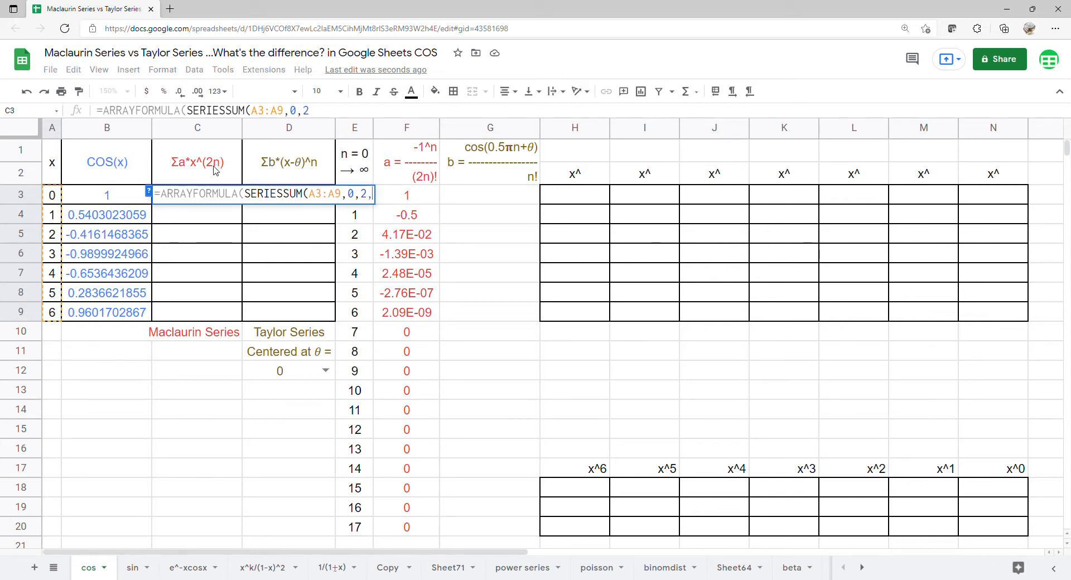
pyautogui.moveTo(402, 201); pyautogui.dragTo(408, 528)
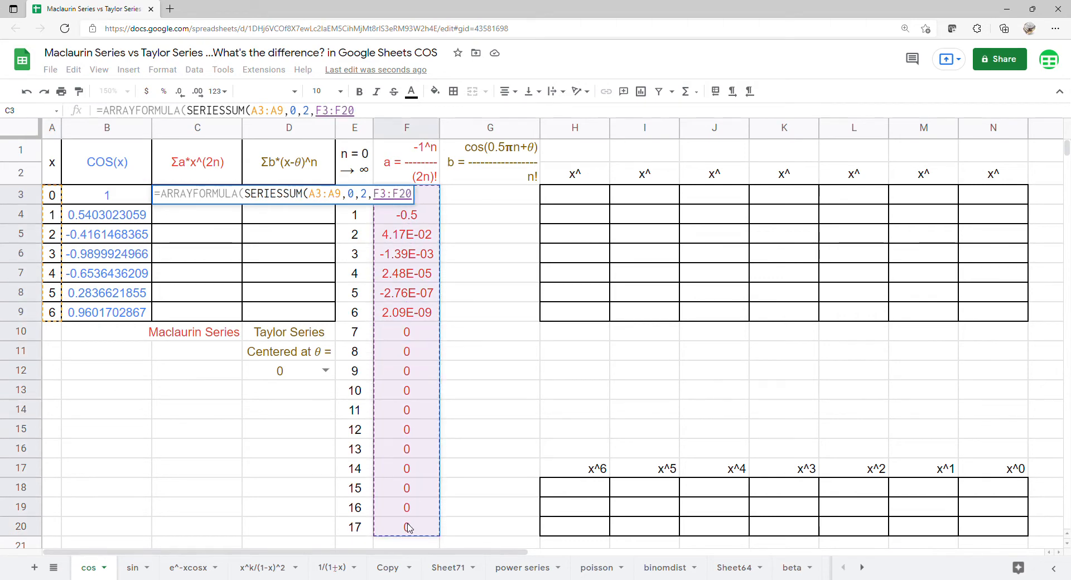
pyautogui.press('Return')
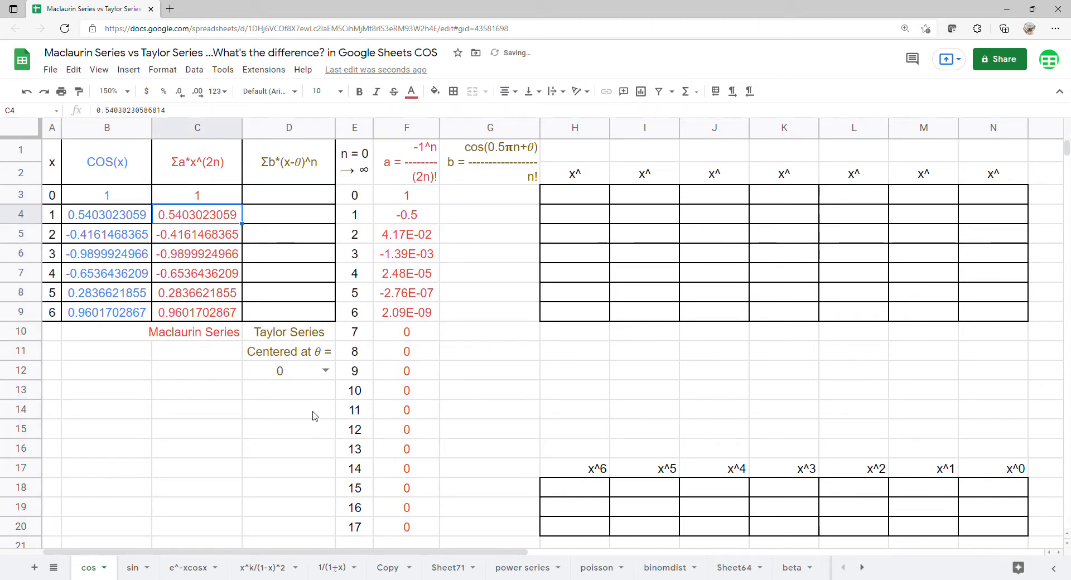
# Step: Calculate the Taylor coefficients b from cell G3 with =ARRAYFORMULA(COS(.5*PI()*E3:E20+D12)/FACT(E3:E20))
pyautogui.click(296, 194)
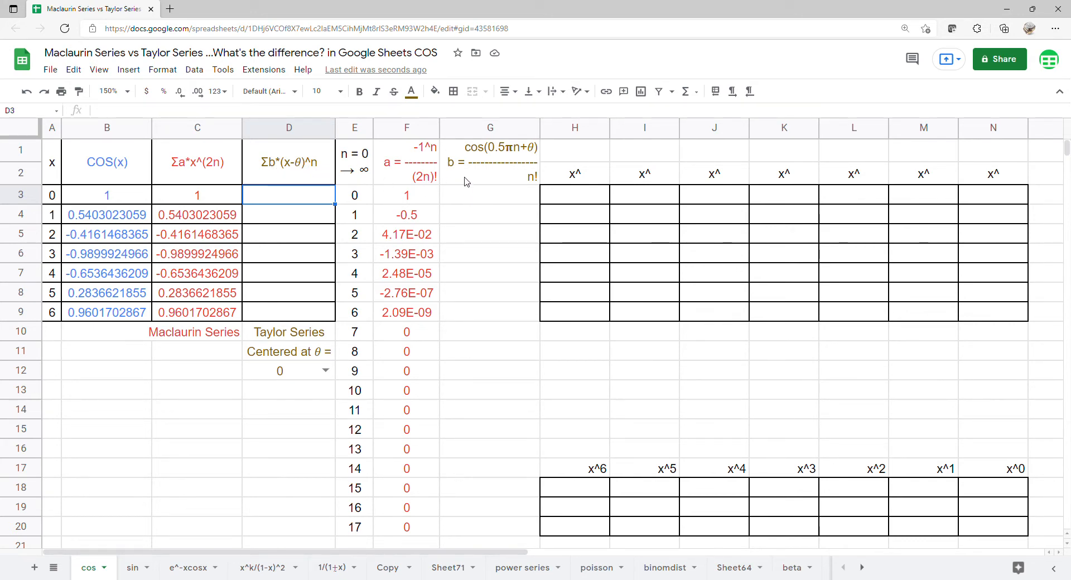
pyautogui.click(467, 196)
pyautogui.write('=ARRAYFORMULA(COS(')
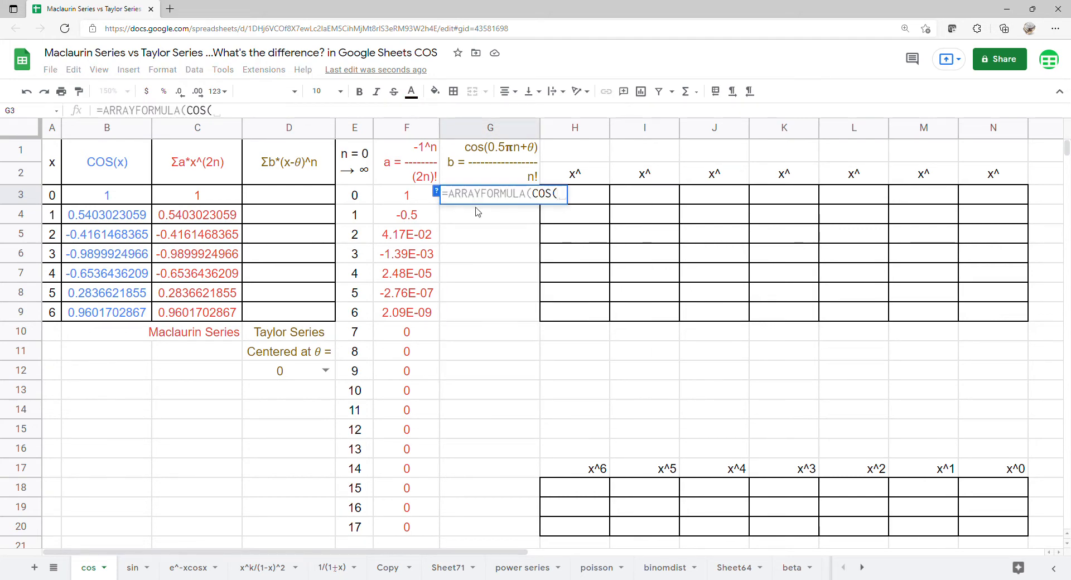
pyautogui.write('.5*')
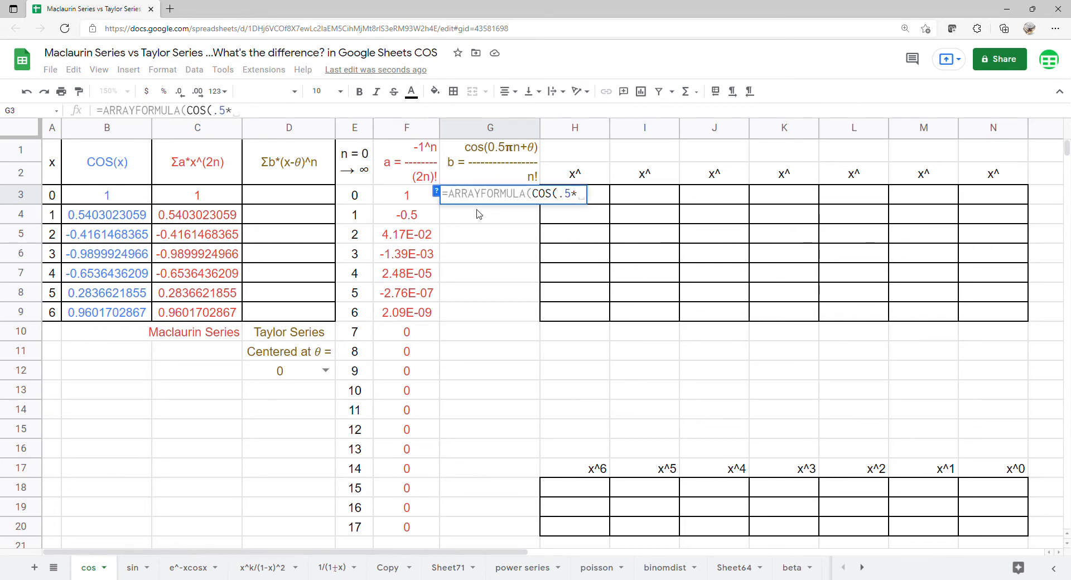
pyautogui.write('pi')
pyautogui.click(479, 215)
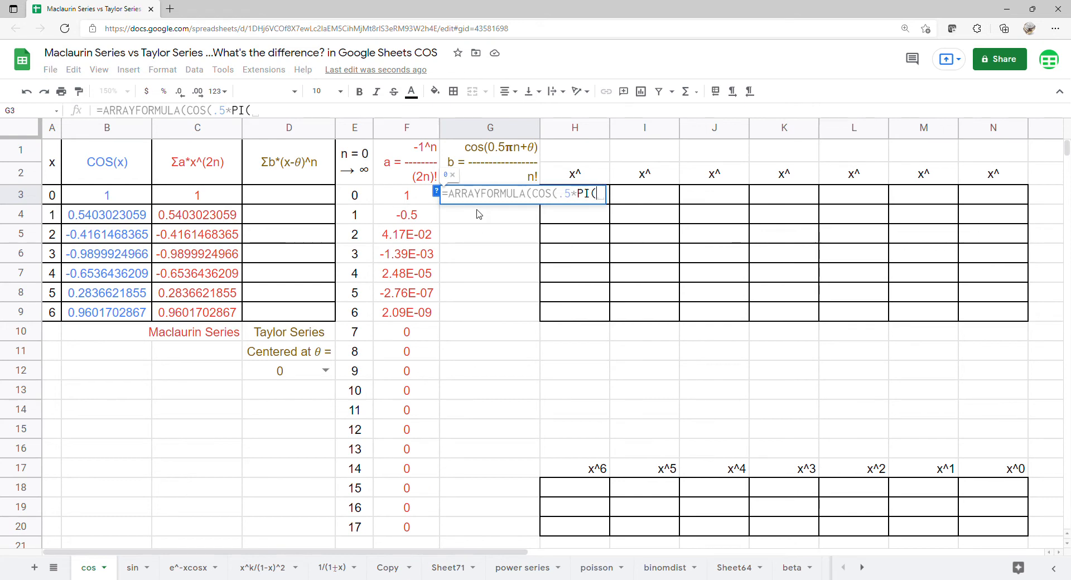
pyautogui.write(')*')
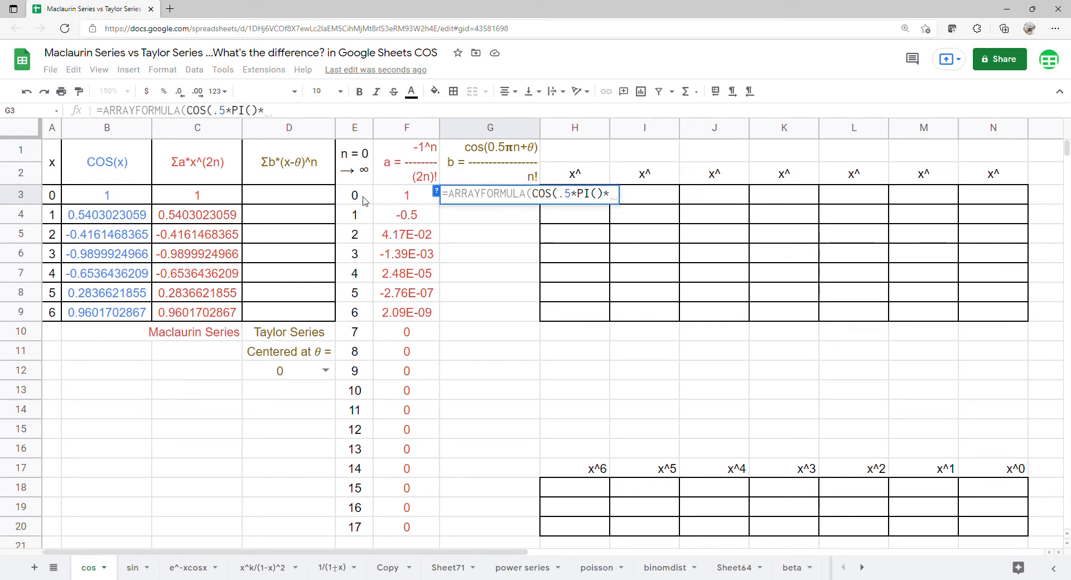
pyautogui.moveTo(354, 194); pyautogui.dragTo(352, 523)
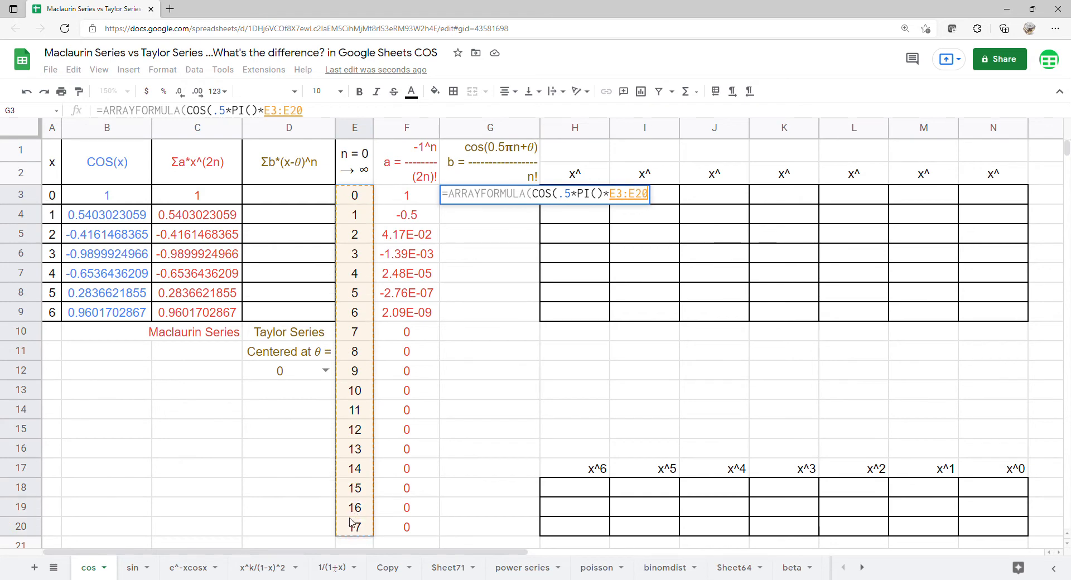
pyautogui.write('+')
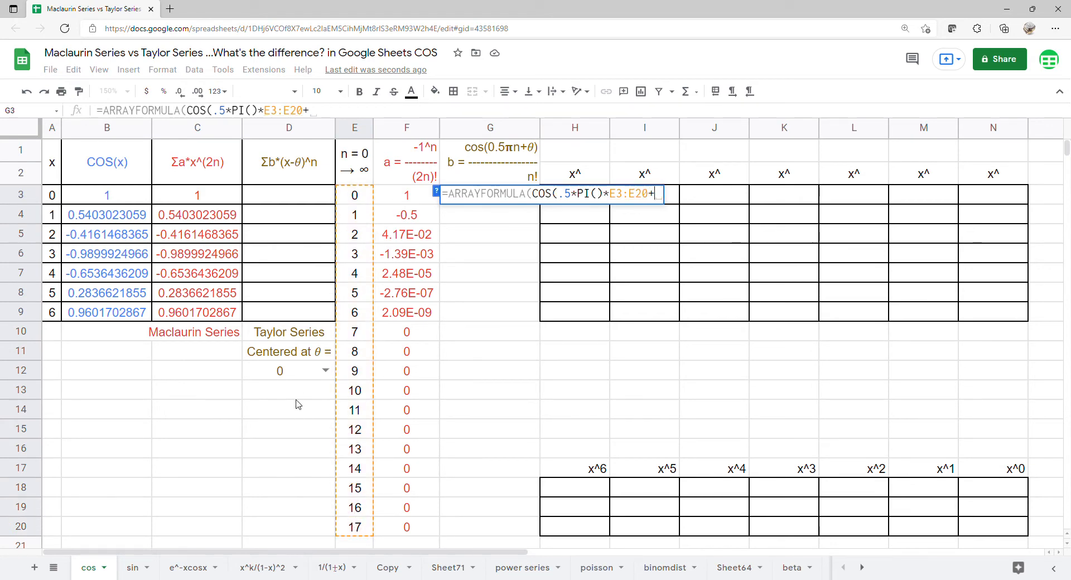
pyautogui.click(301, 379)
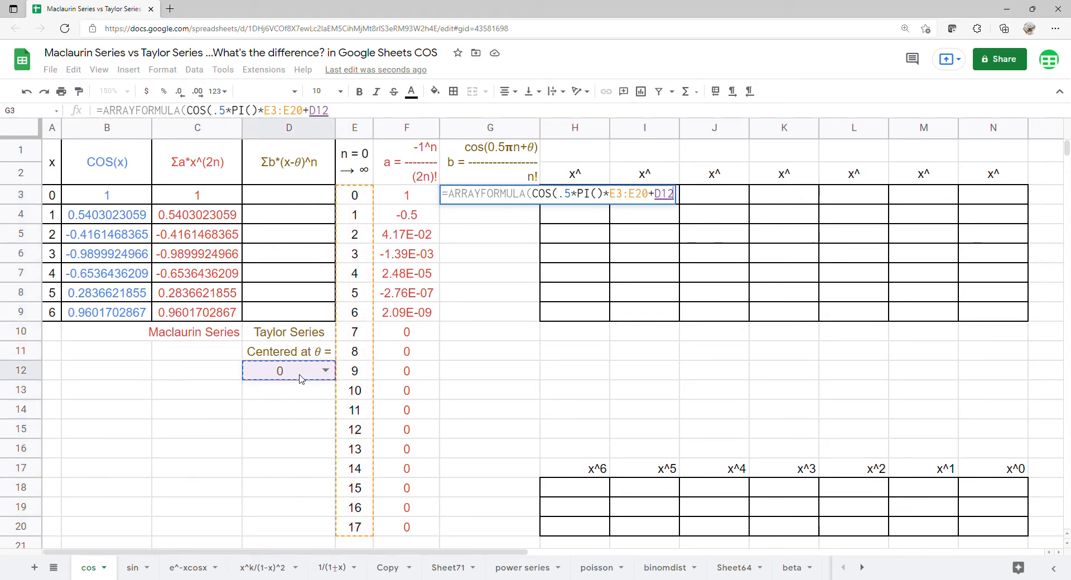
pyautogui.write(')/')
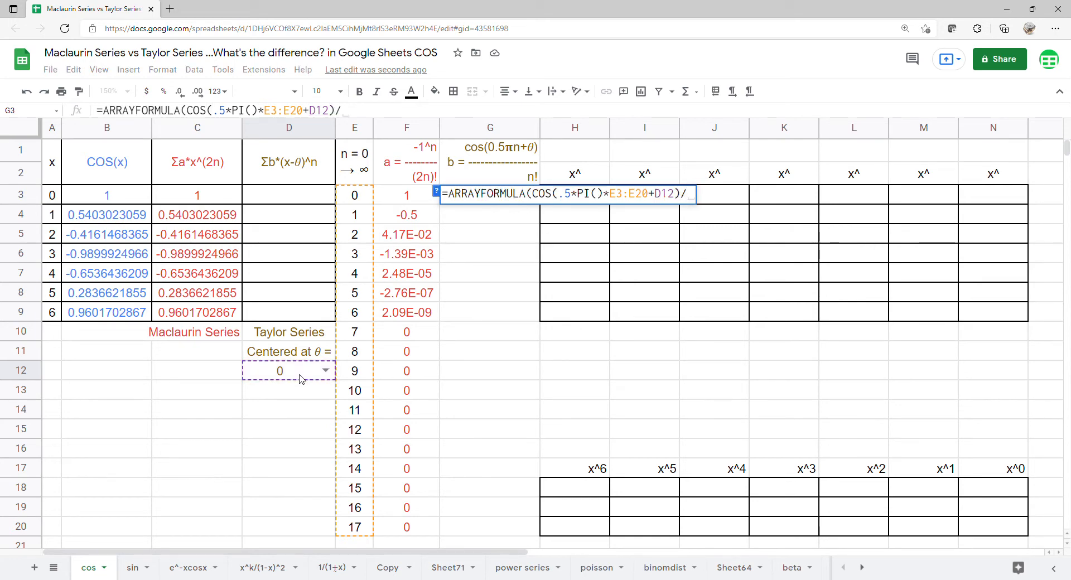
pyautogui.write('fa')
pyautogui.press('Tab')
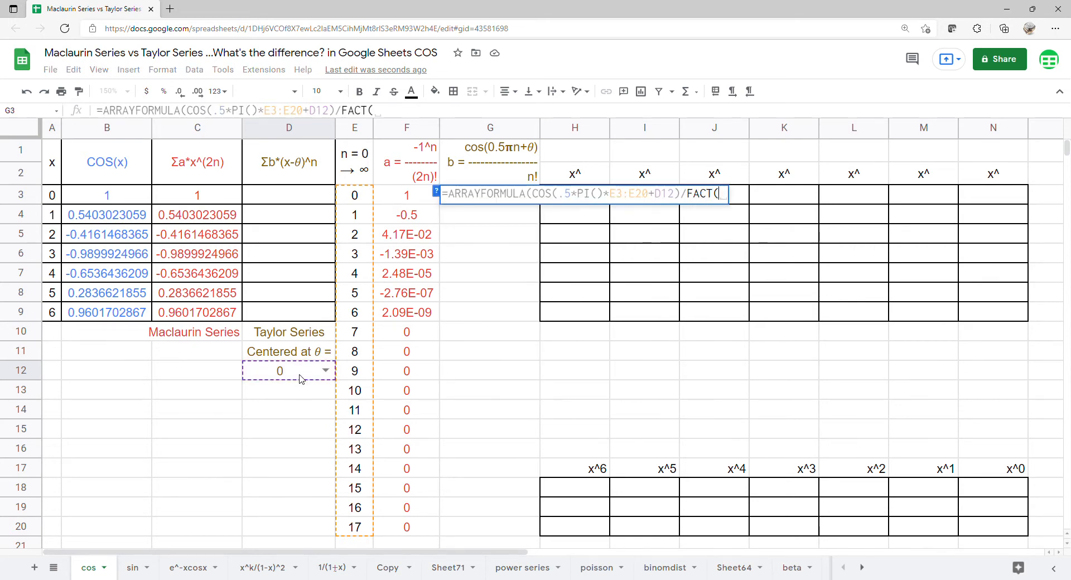
pyautogui.moveTo(368, 204); pyautogui.dragTo(357, 527)
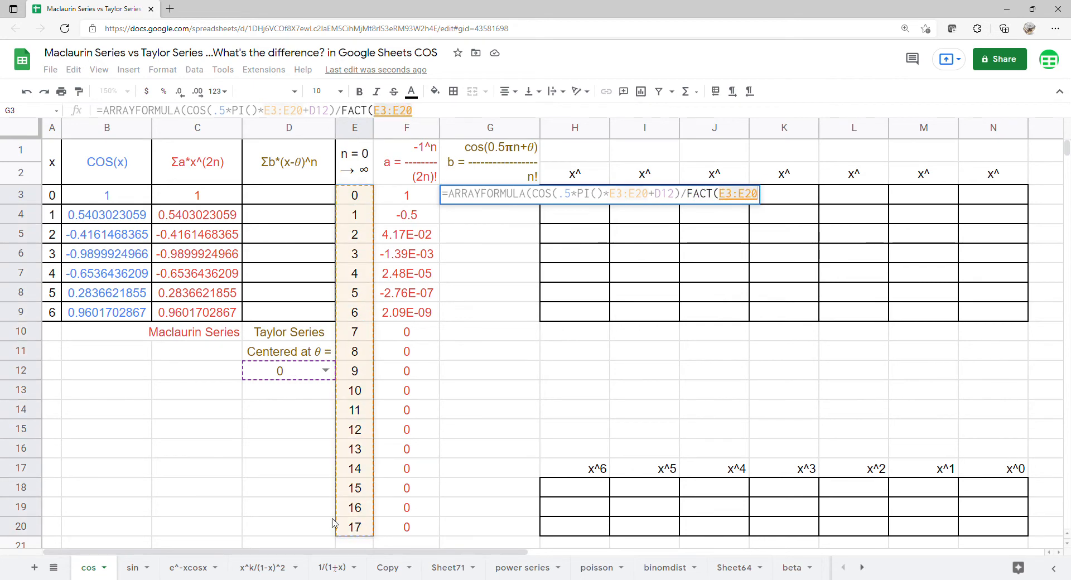
pyautogui.press('Return')
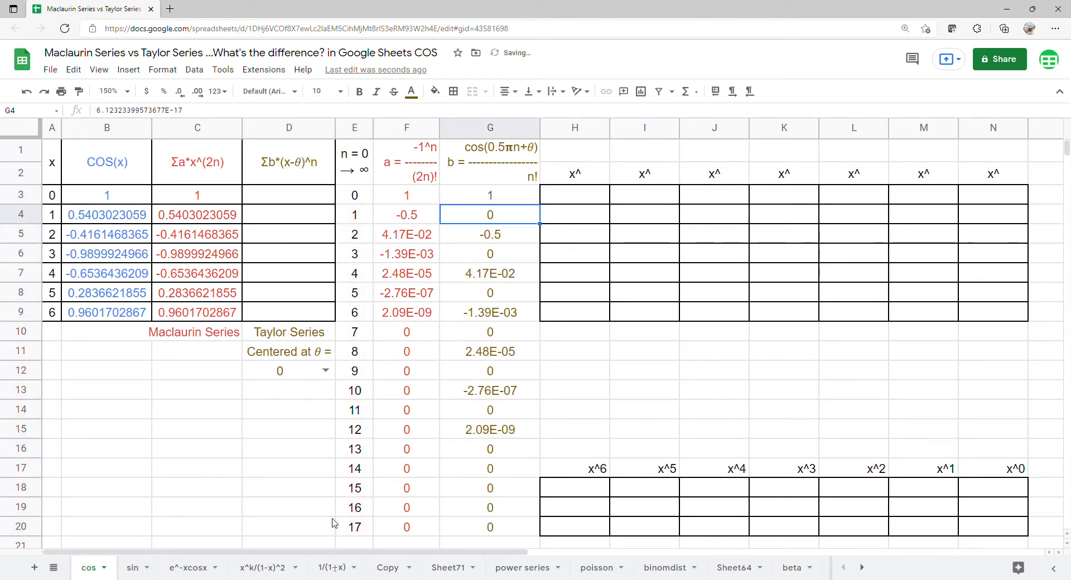
# Step: Compare the Maclaurin coefficients in F3:F9 with the Taylor coefficients in G3:G16
pyautogui.moveTo(407, 195); pyautogui.dragTo(409, 319)
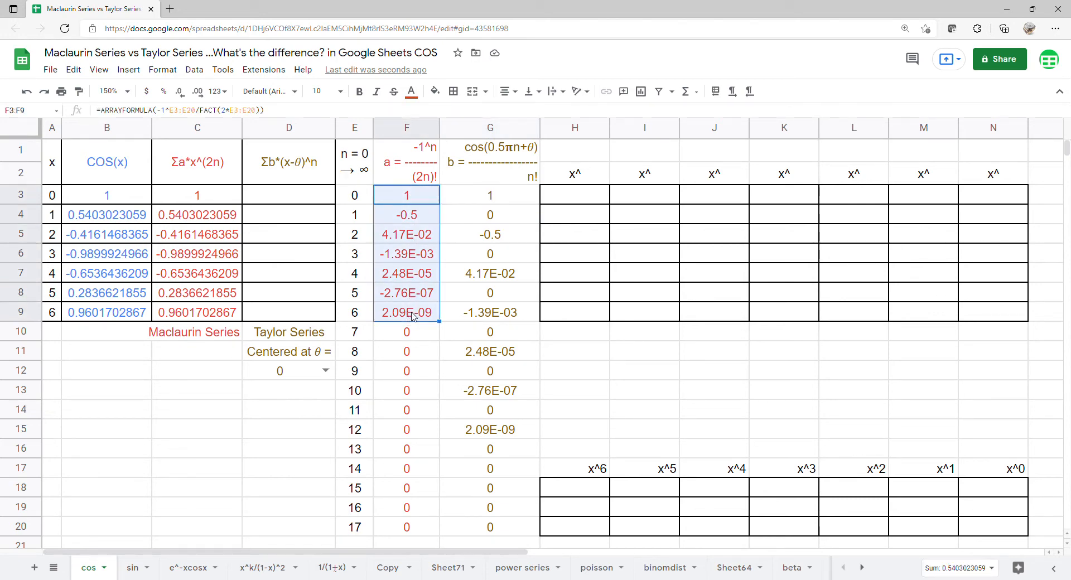
pyautogui.click(497, 201)
pyautogui.moveTo(497, 203); pyautogui.dragTo(490, 448)
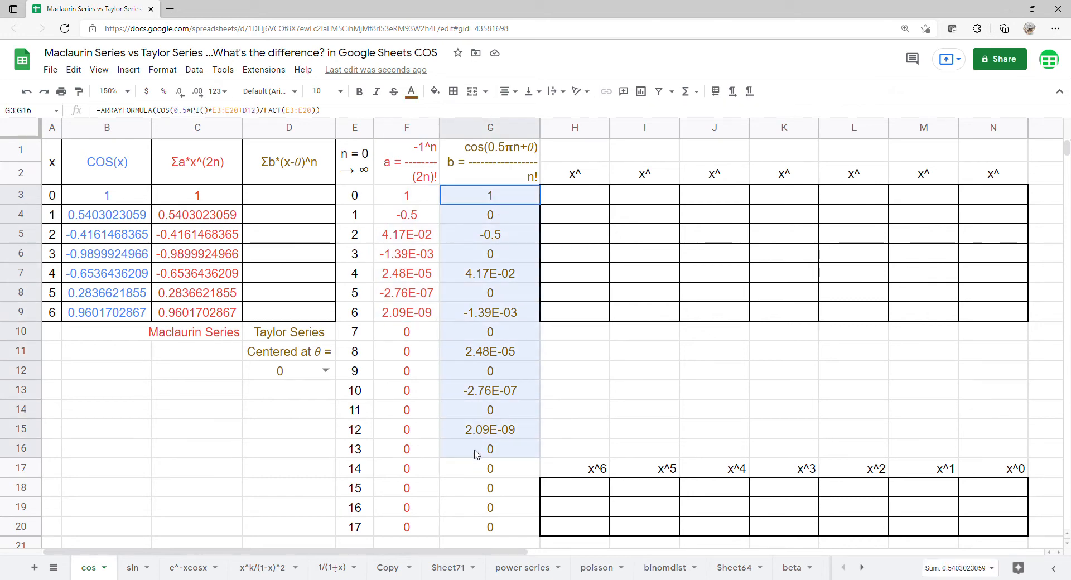
# Step: Compute the Taylor series values from cell D3 with =ARRAYFORMULA(SERIESSUM(A3:A9-D12,0,1,G3:G20))
pyautogui.click(299, 202)
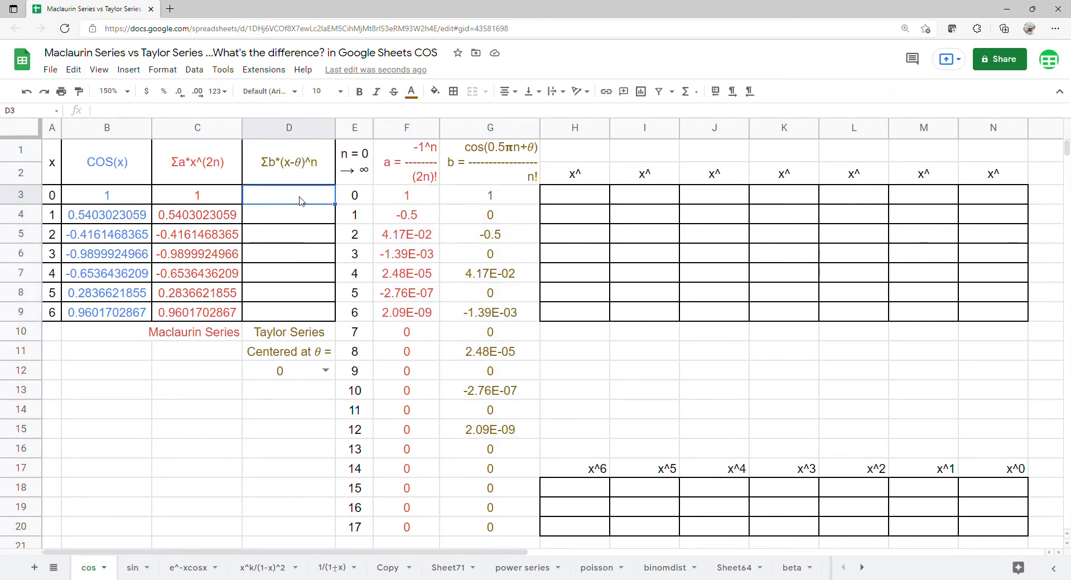
pyautogui.write('=arr')
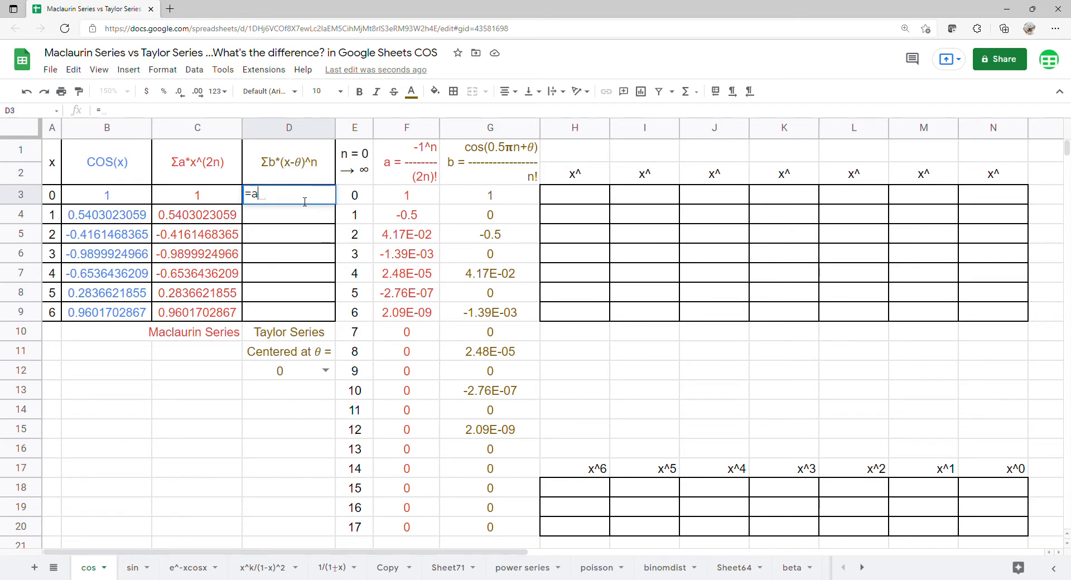
pyautogui.press('Tab')
pyautogui.write('ser')
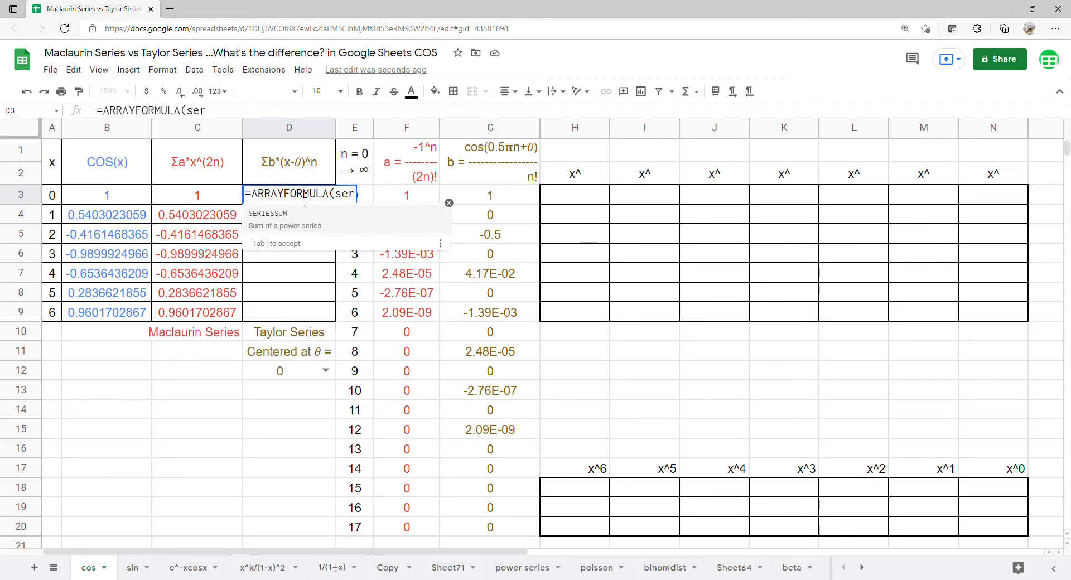
pyautogui.press('Tab')
pyautogui.moveTo(51, 196); pyautogui.dragTo(47, 312)
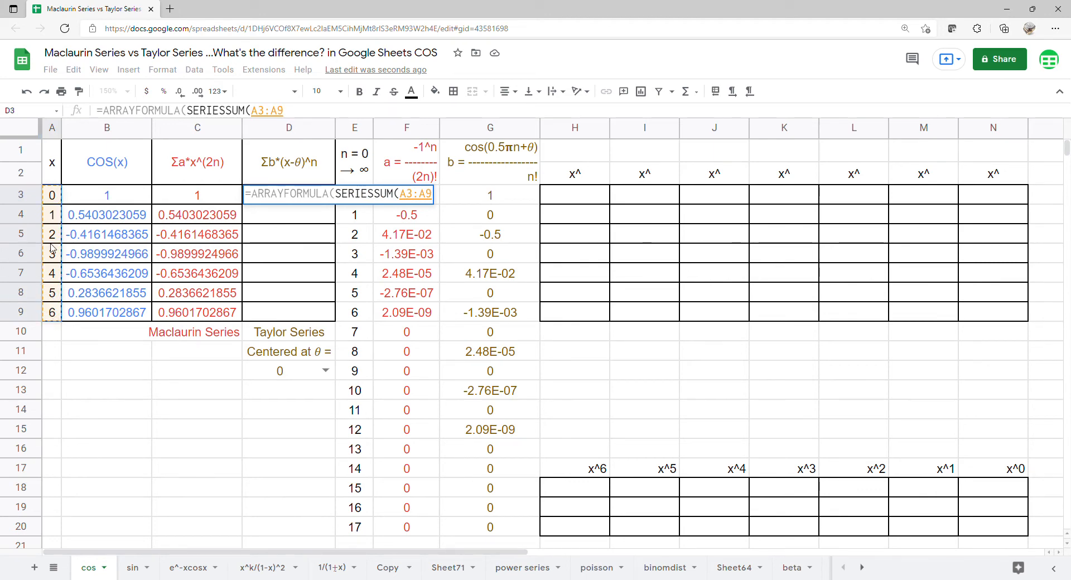
pyautogui.write('-')
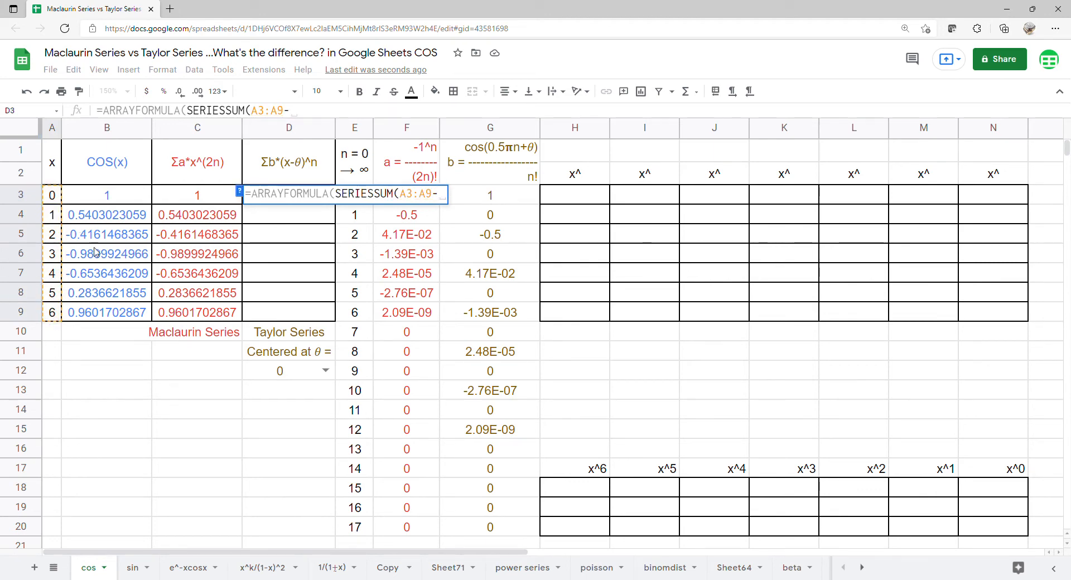
pyautogui.click(294, 379)
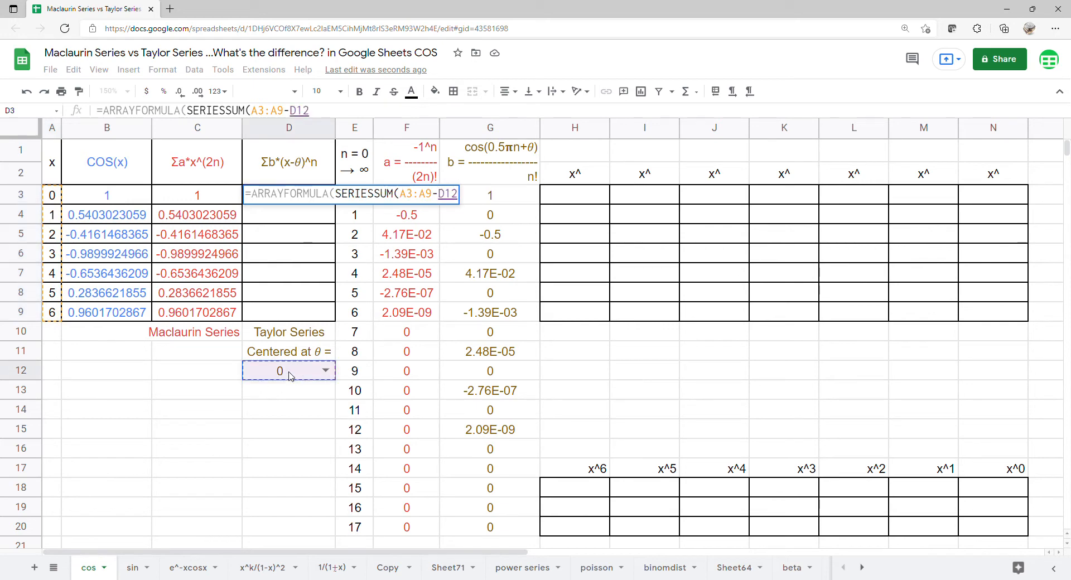
pyautogui.write(',')
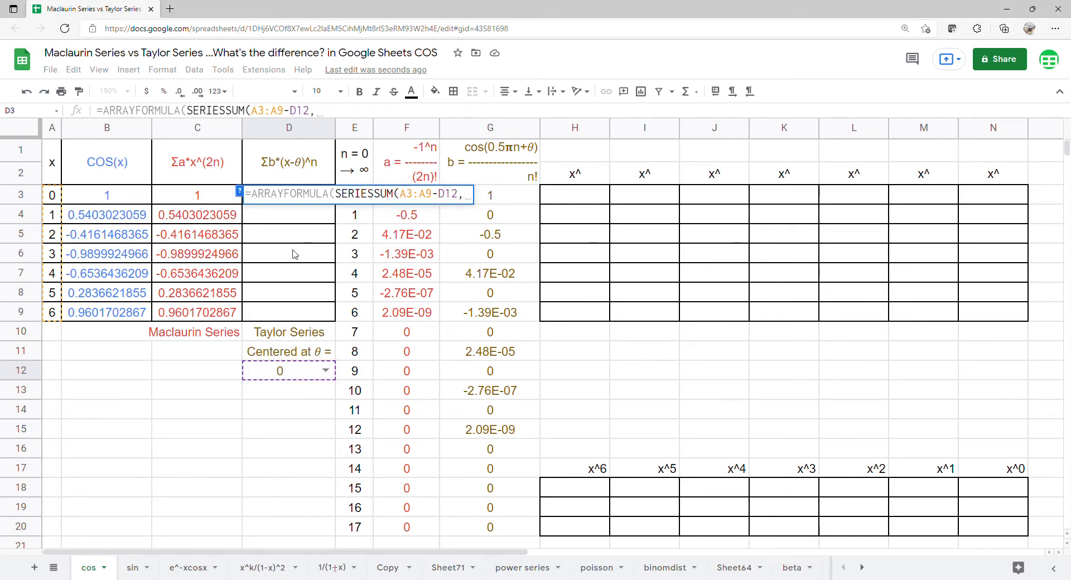
pyautogui.write('0')
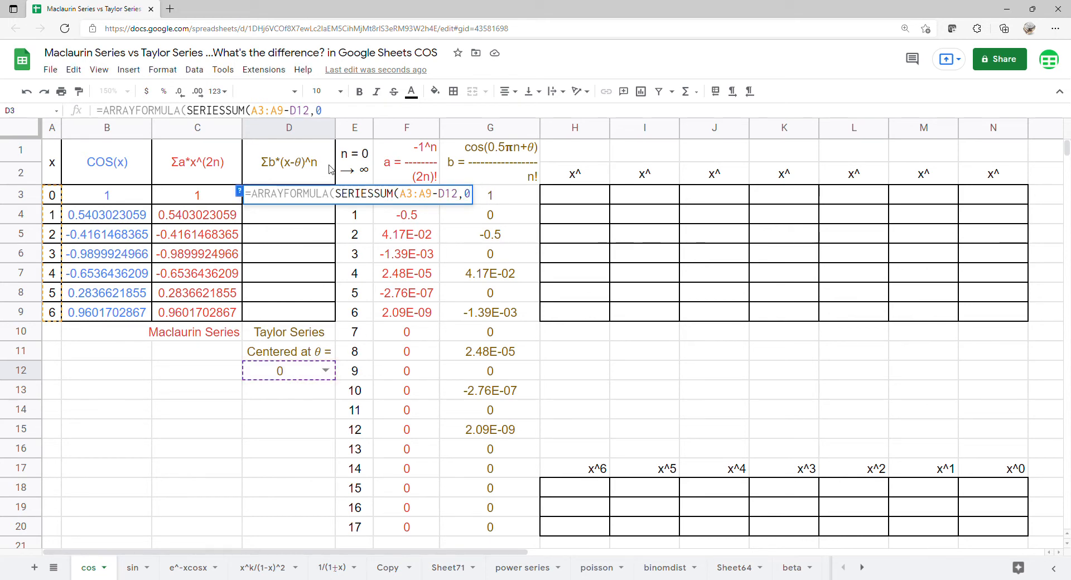
pyautogui.write(',1,')
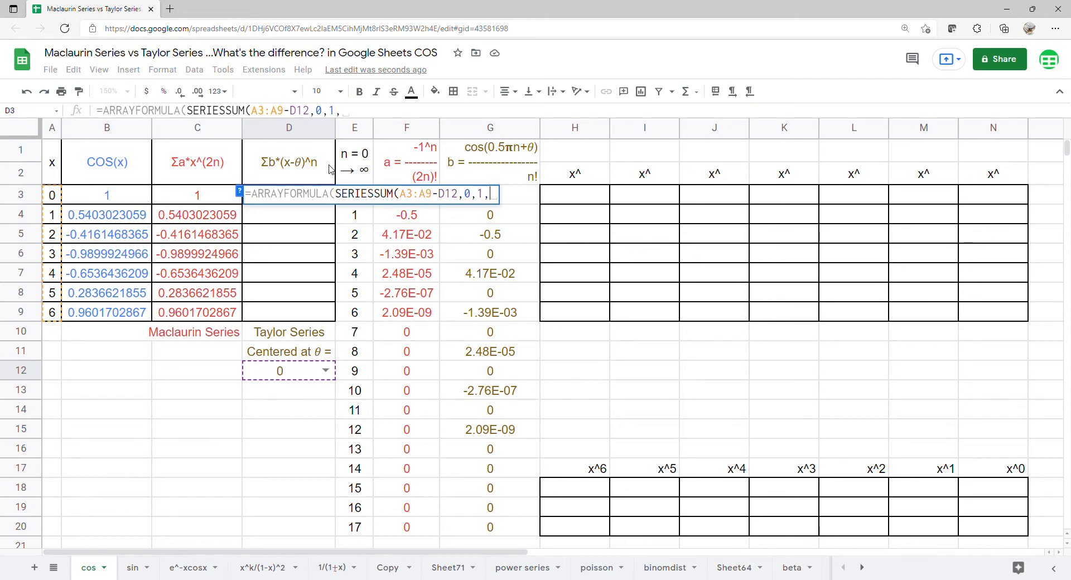
pyautogui.moveTo(489, 194); pyautogui.dragTo(487, 525)
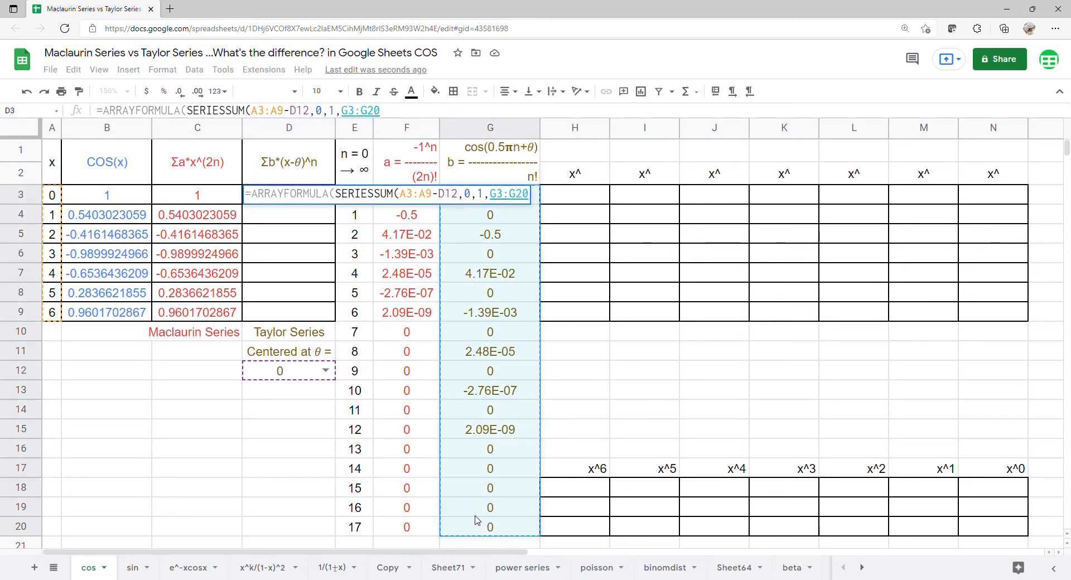
pyautogui.press('Return')
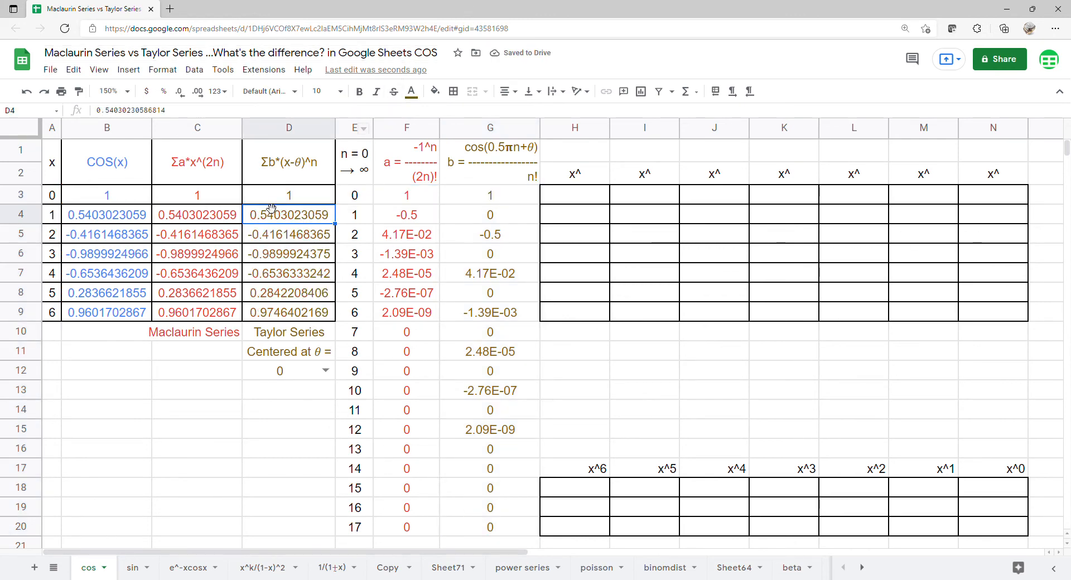
pyautogui.moveTo(289, 170); pyautogui.dragTo(230, 319)
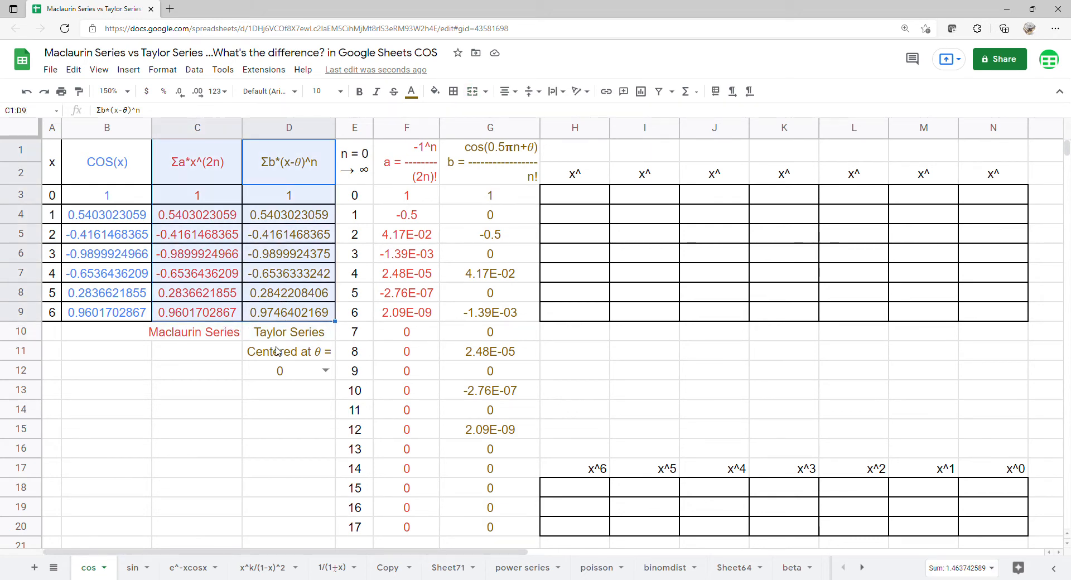
pyautogui.click(277, 373)
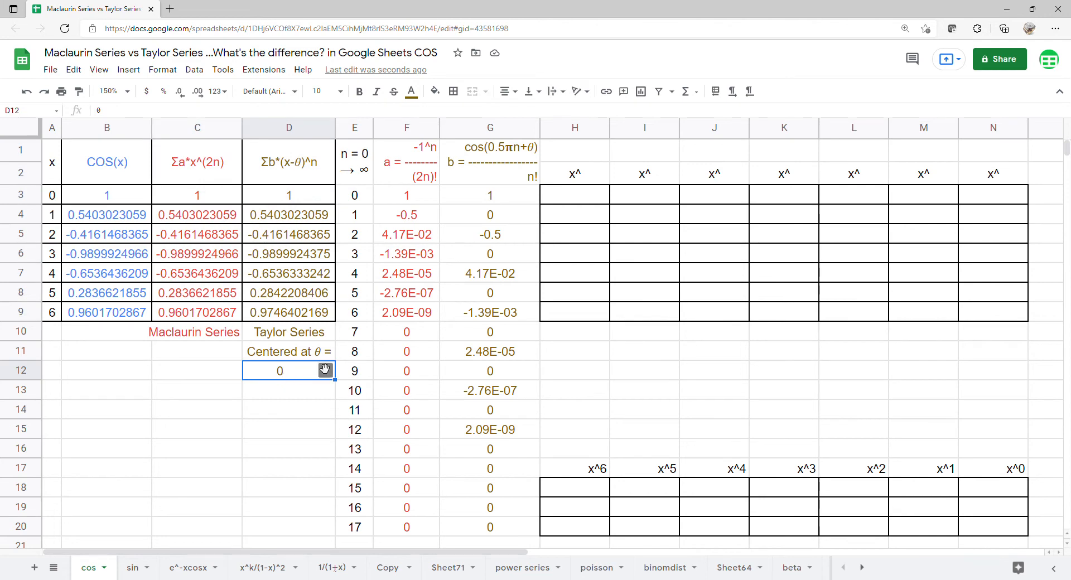
# Step: Insert a scatter chart of the data range A1:D9, using column A as labels
pyautogui.moveTo(51, 170); pyautogui.dragTo(302, 315)
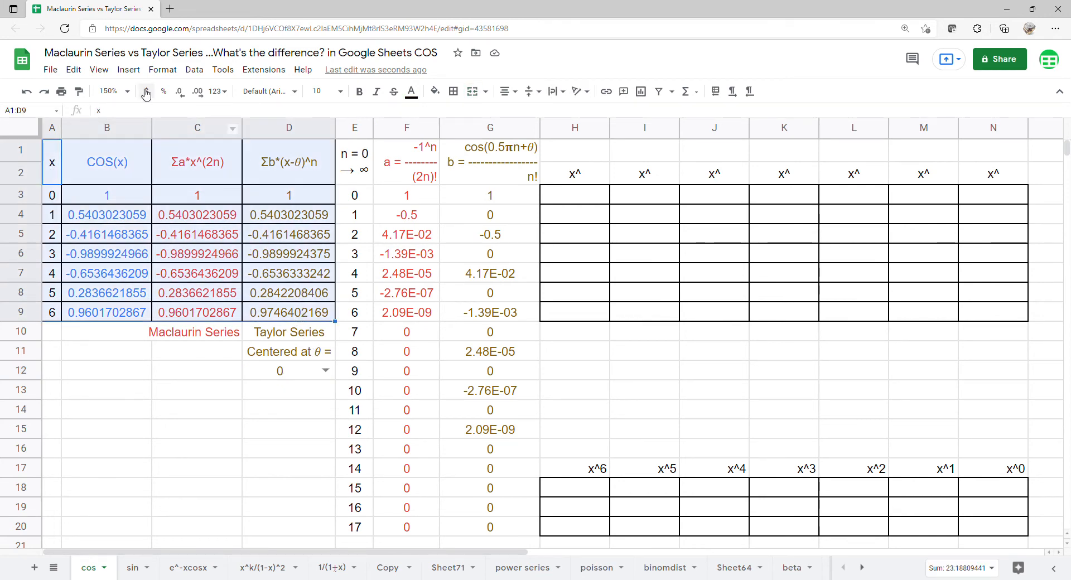
pyautogui.click(129, 69)
pyautogui.click(144, 180)
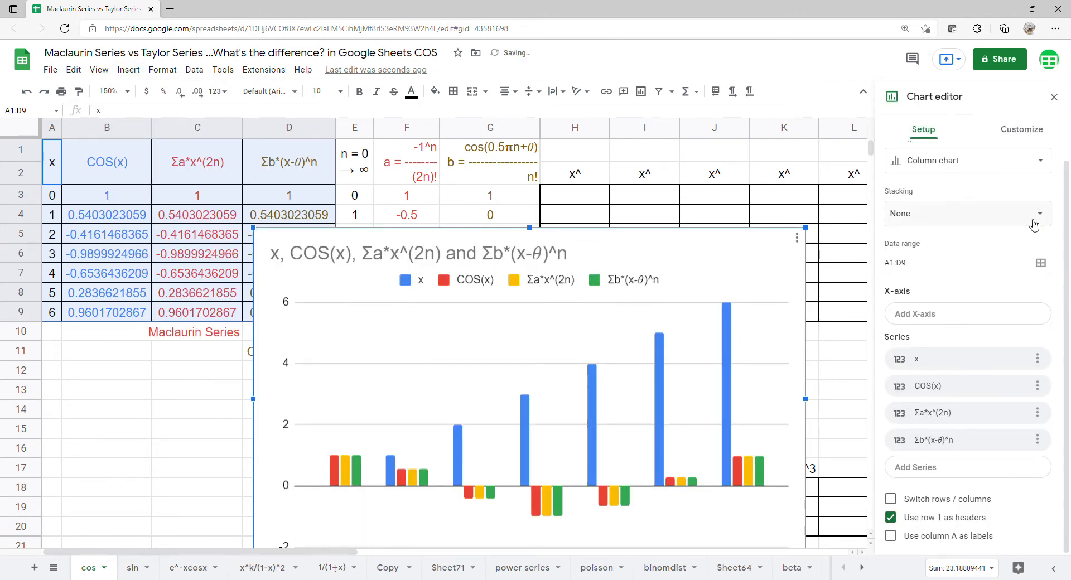
pyautogui.click(990, 168)
pyautogui.scroll(-5, 945, 385)
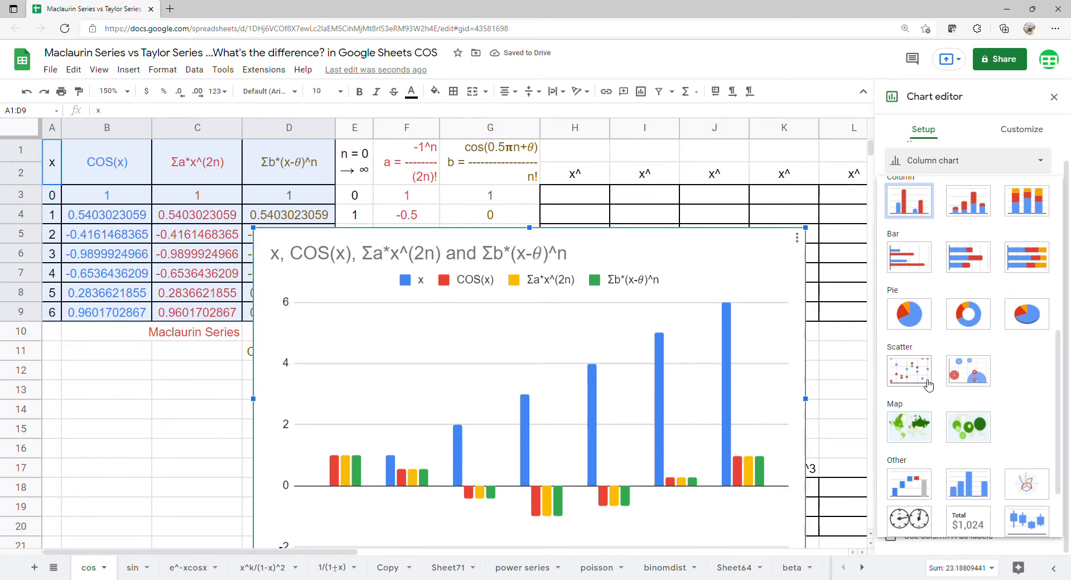
pyautogui.click(925, 378)
pyautogui.click(890, 501)
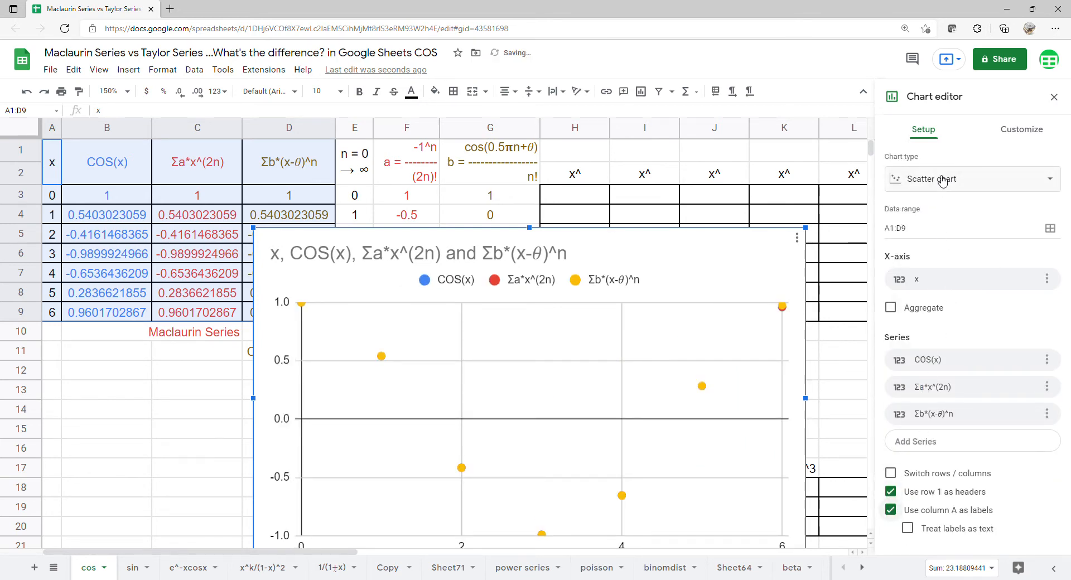
# Step: Delete the title text of the scatter chart
pyautogui.click(1010, 131)
pyautogui.click(518, 256)
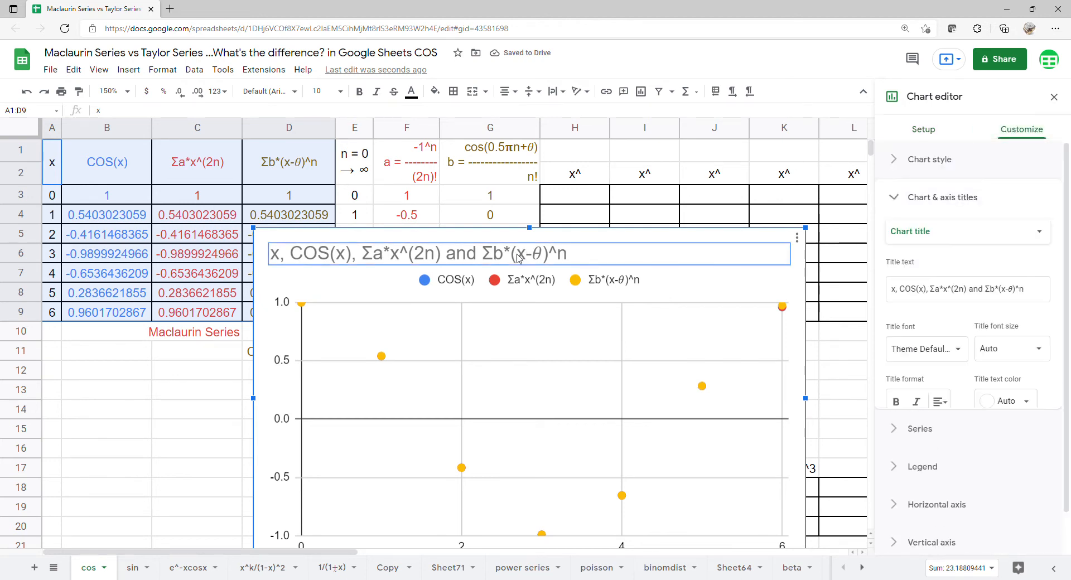
pyautogui.click(551, 266)
pyautogui.press('BackSpace')
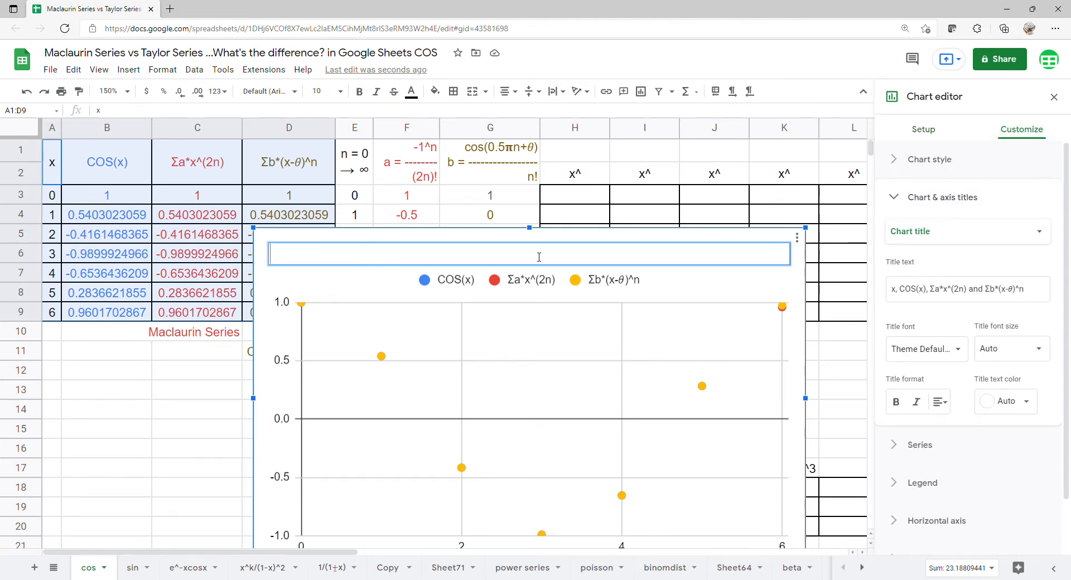
# Step: Add polynomial trendlines to all series of the scatter chart
pyautogui.click(736, 303)
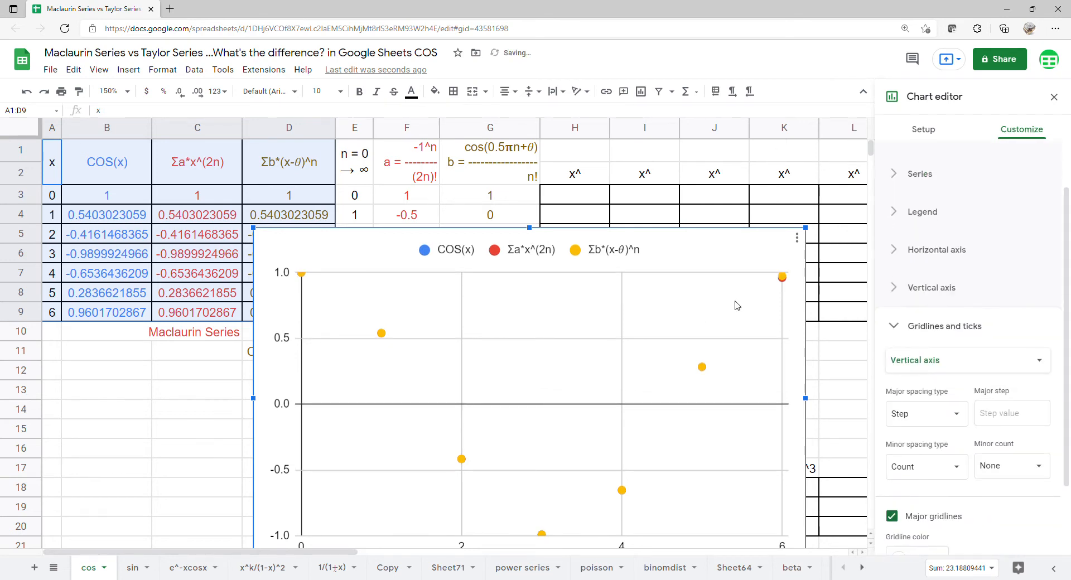
pyautogui.scroll(-3, 927, 340)
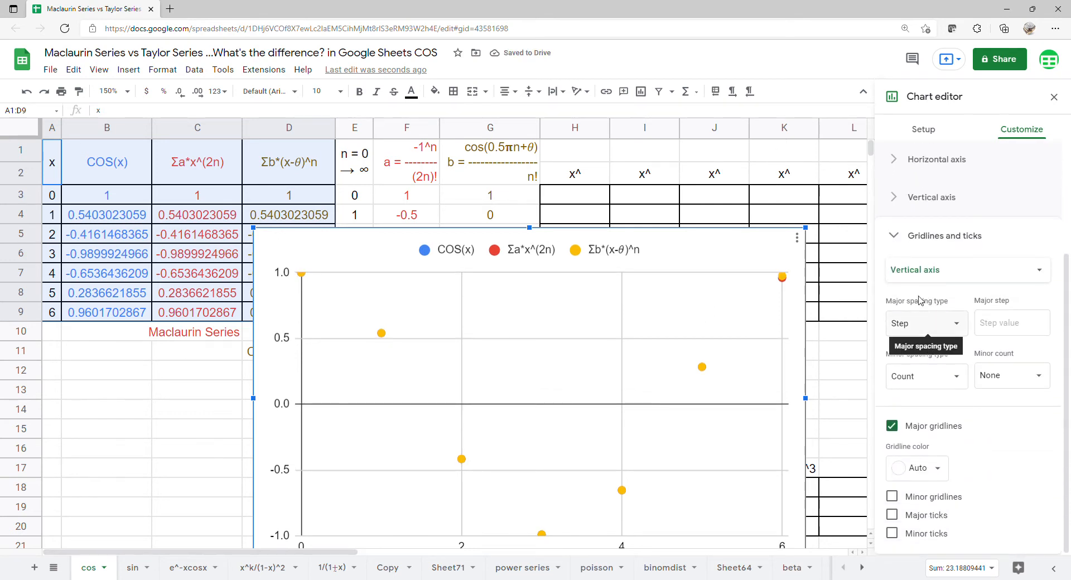
pyautogui.scroll(4, 929, 184)
pyautogui.click(929, 209)
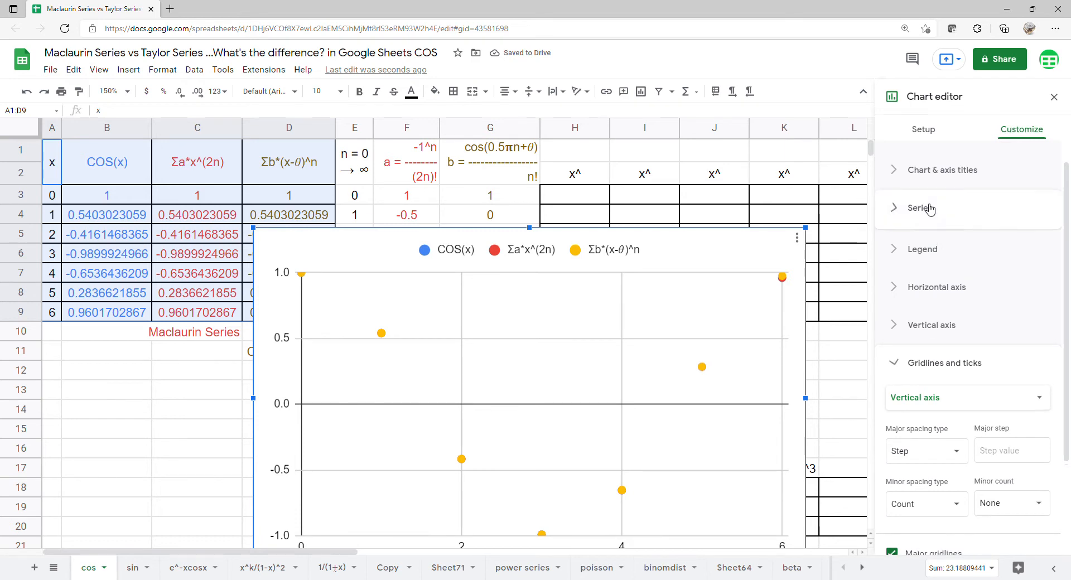
pyautogui.scroll(-2, 914, 279)
pyautogui.click(904, 385)
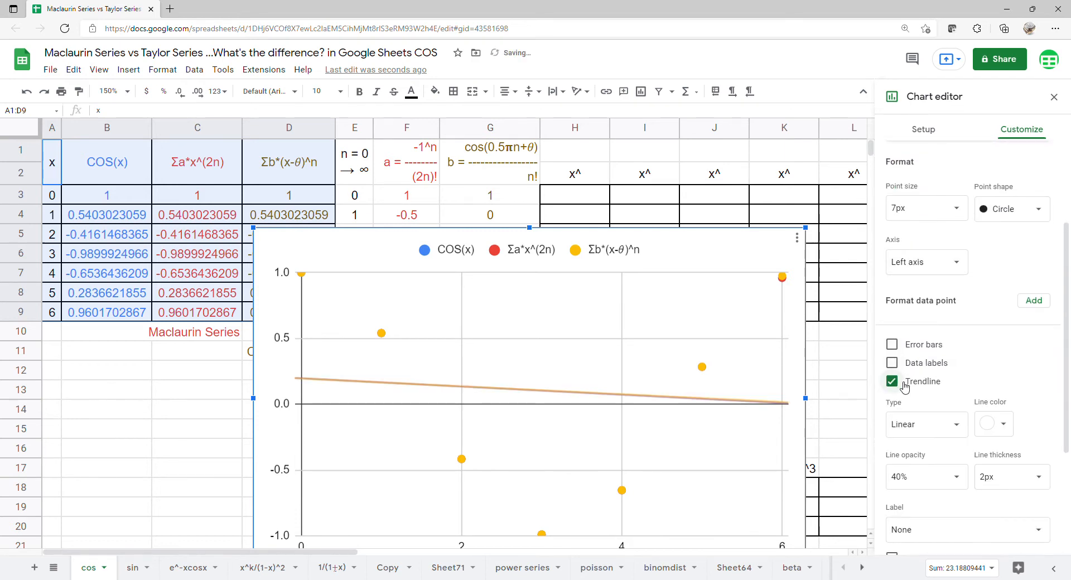
pyautogui.scroll(-1, 920, 368)
pyautogui.click(954, 365)
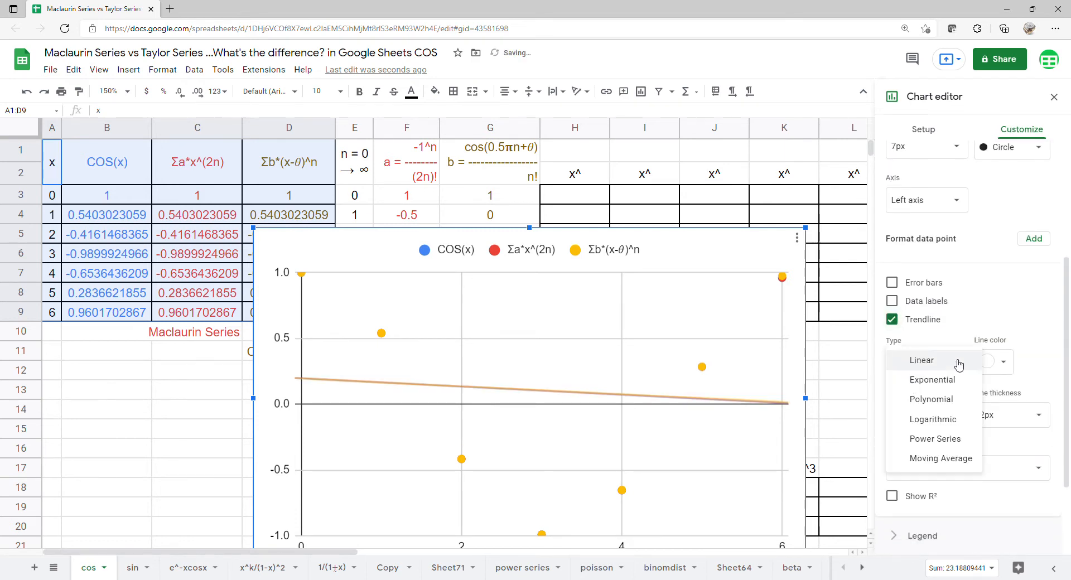
pyautogui.click(935, 404)
pyautogui.scroll(-2, 946, 379)
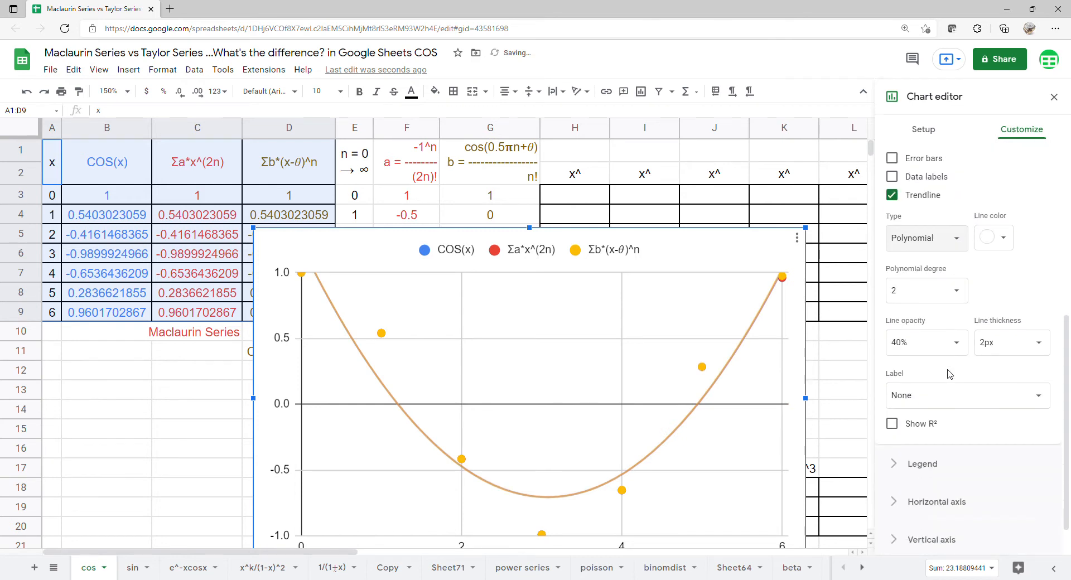
# Step: Set the trendlines' polynomial degree to 6 and label them with their equations
pyautogui.click(962, 293)
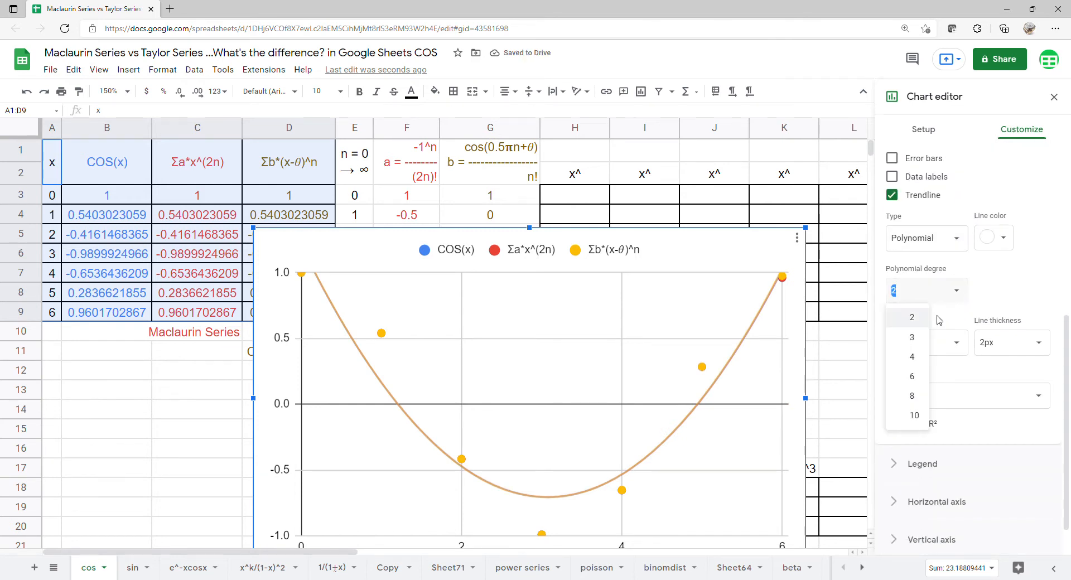
pyautogui.click(926, 375)
pyautogui.click(974, 405)
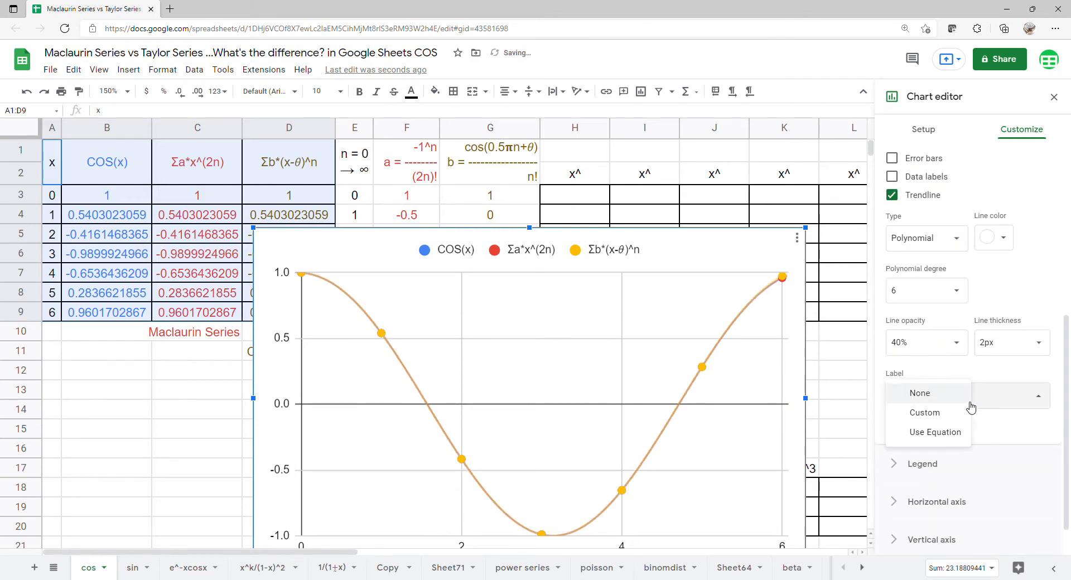
pyautogui.click(958, 431)
# Step: Place the chart legend at the bottom and close the chart editor
pyautogui.click(934, 464)
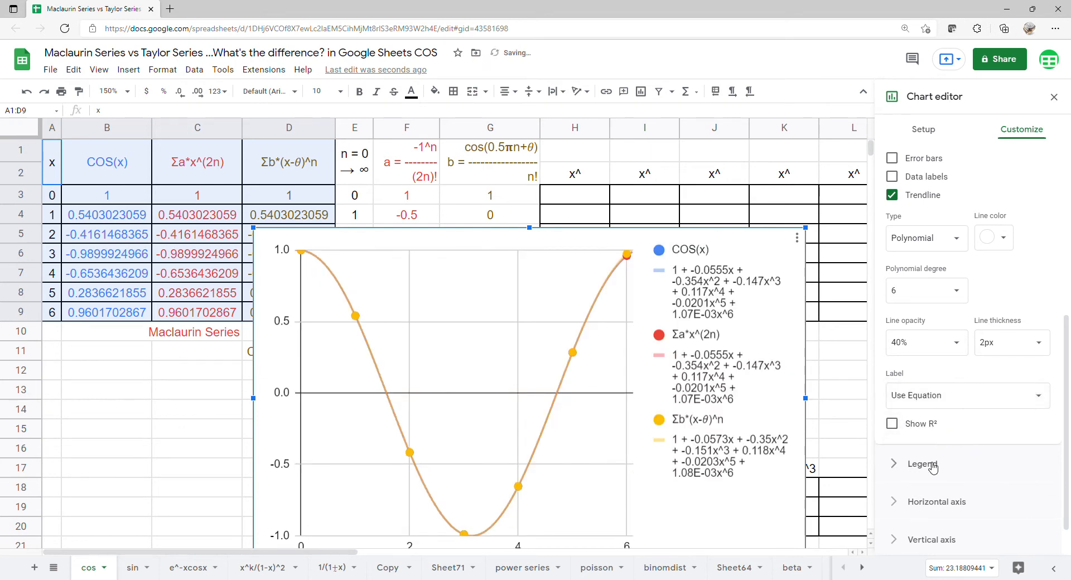
pyautogui.click(955, 314)
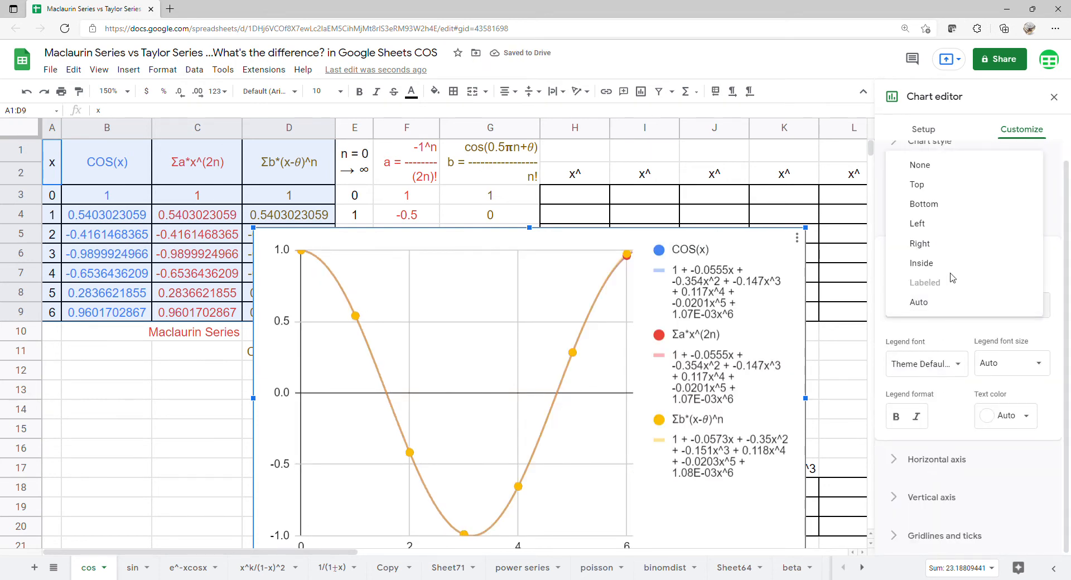
pyautogui.click(915, 206)
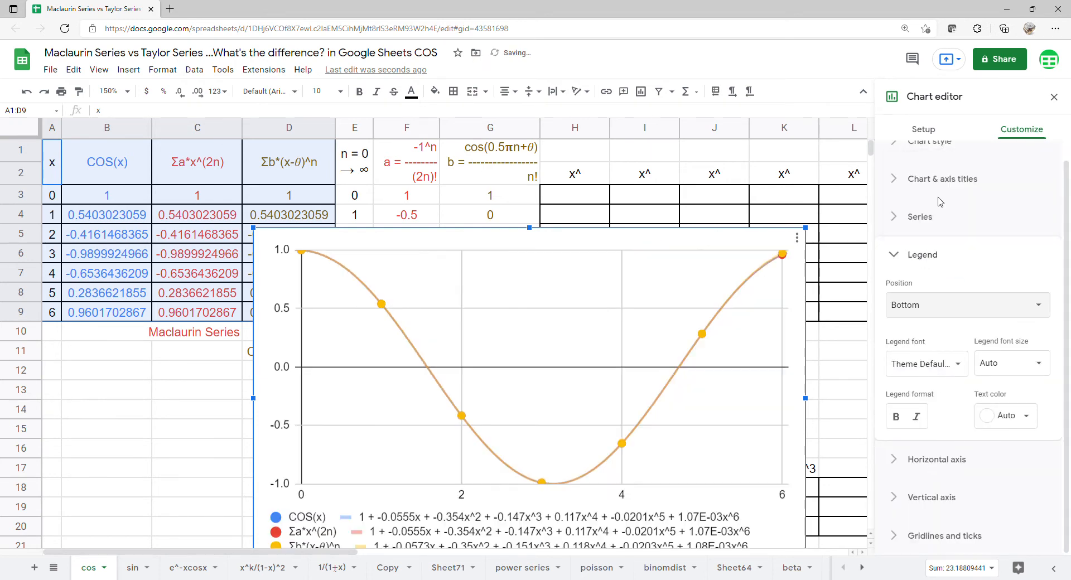
pyautogui.click(1053, 96)
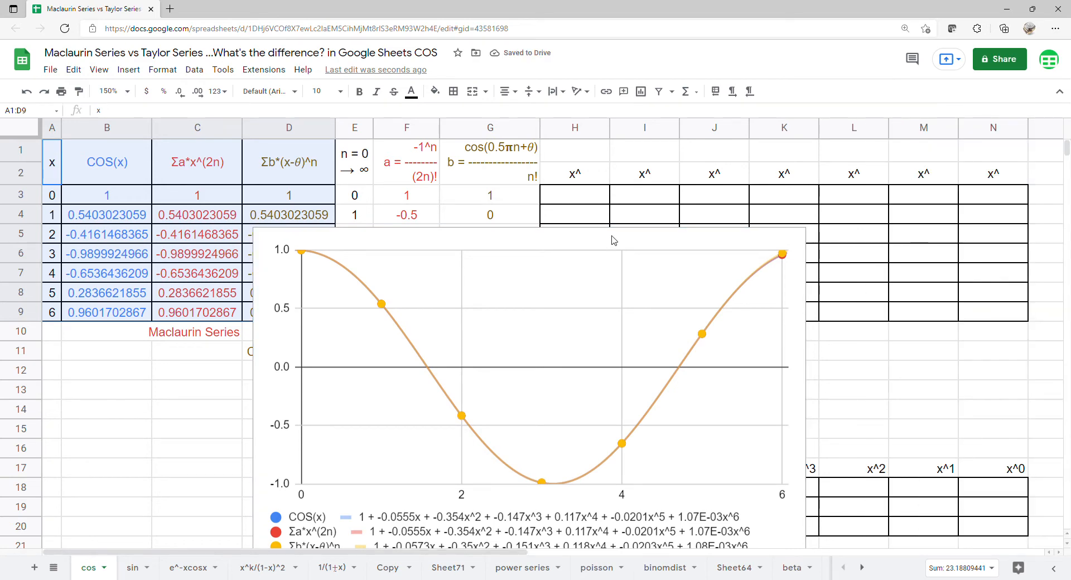
# Step: Reduce the chart's height and width slightly and move it to the right of column N, clear of the tables
pyautogui.moveTo(609, 278); pyautogui.dragTo(673, 175)
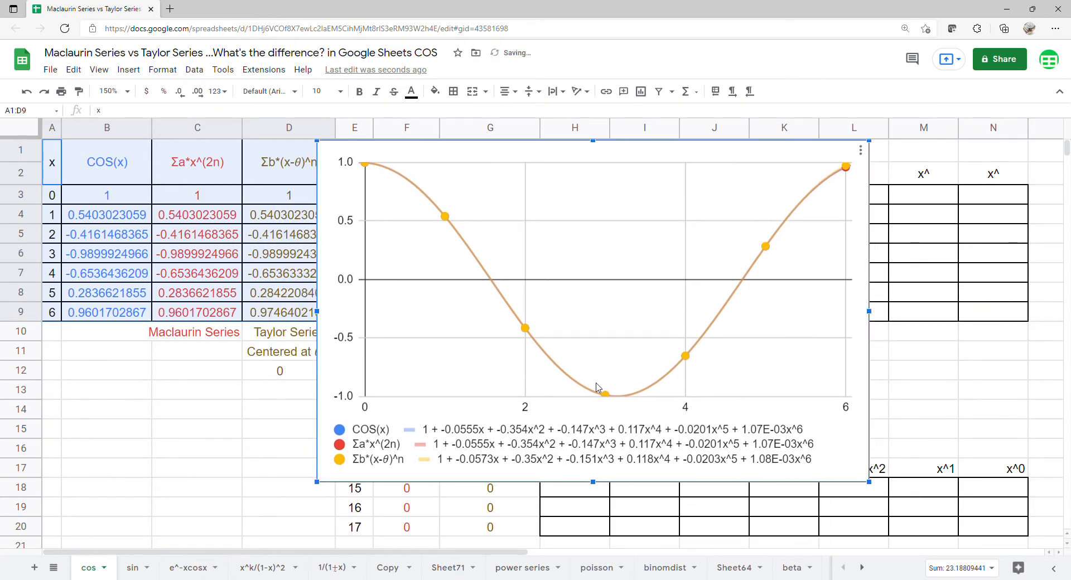
pyautogui.moveTo(597, 487); pyautogui.dragTo(598, 462)
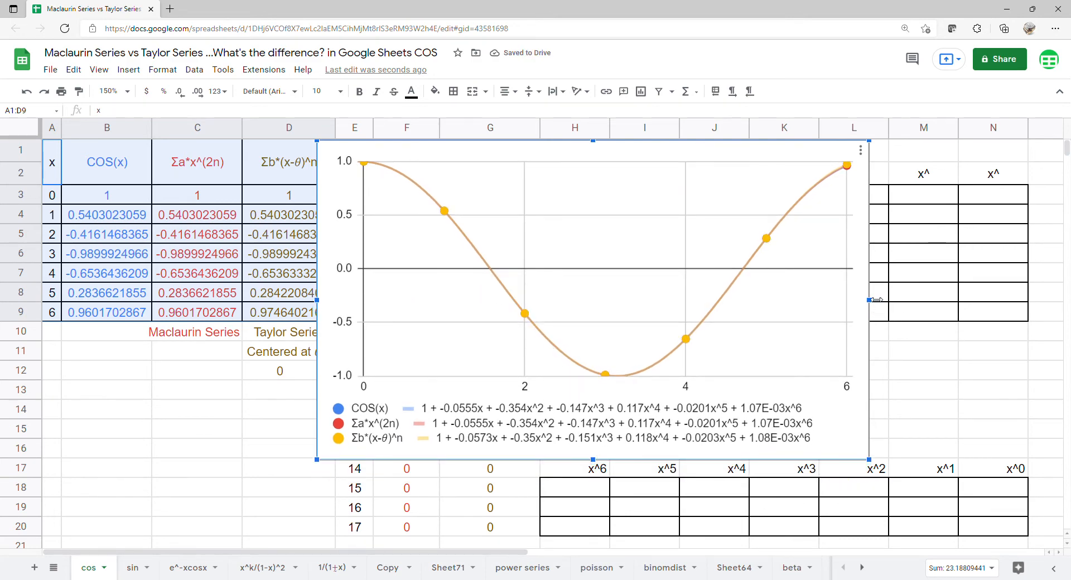
pyautogui.moveTo(875, 299); pyautogui.dragTo(837, 300)
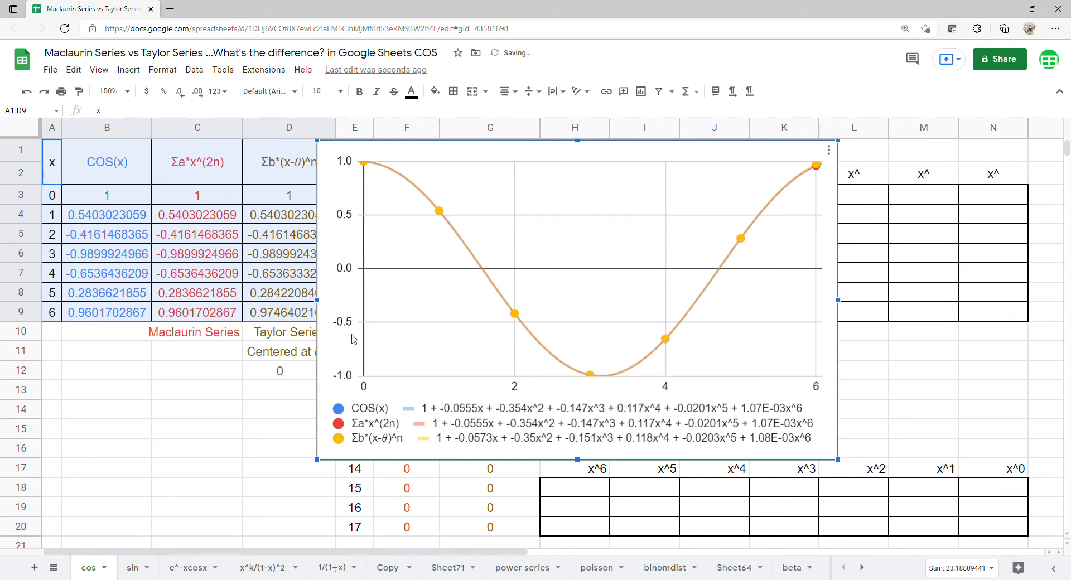
pyautogui.moveTo(330, 300); pyautogui.dragTo(1057, 266)
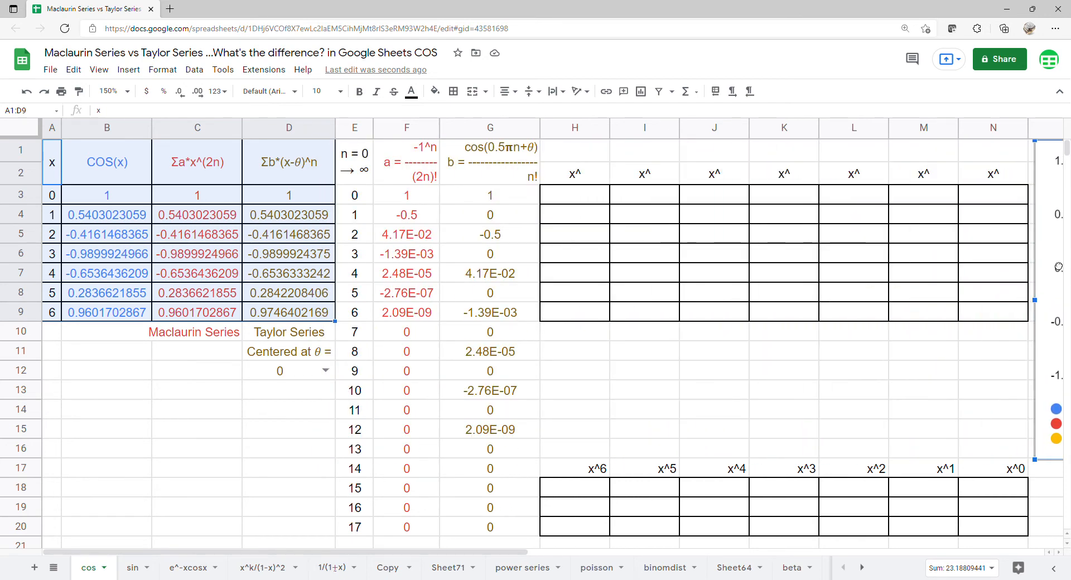
# Step: Fill the exponent row from cell H1 with =TRANSPOSE(E3:E9)
pyautogui.click(593, 162)
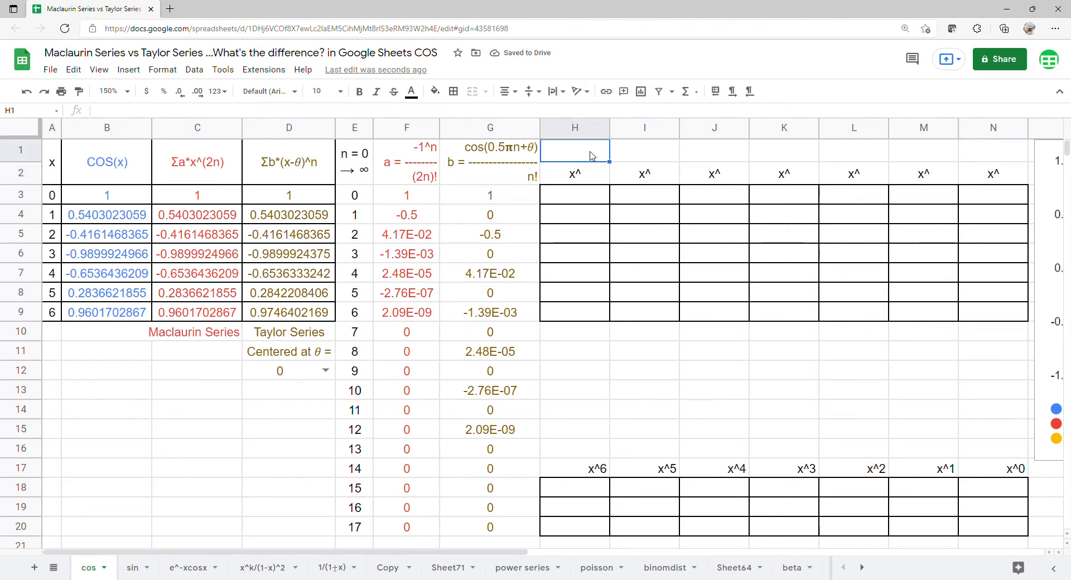
pyautogui.write('trA')
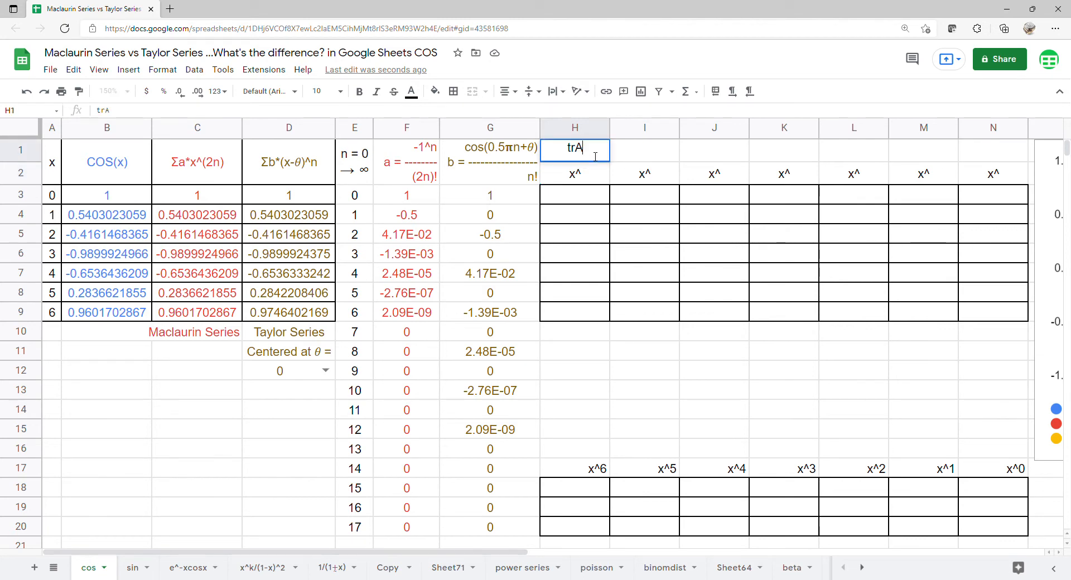
pyautogui.press('BackSpace')
pyautogui.press('BackSpace')
pyautogui.press('BackSpace')
pyautogui.write('=')
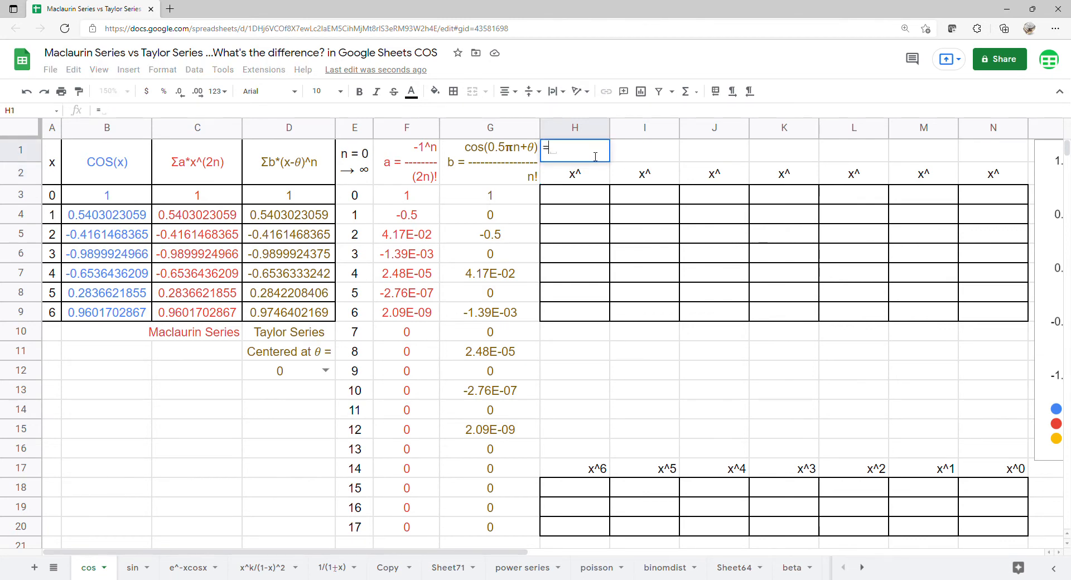
pyautogui.write('TRA')
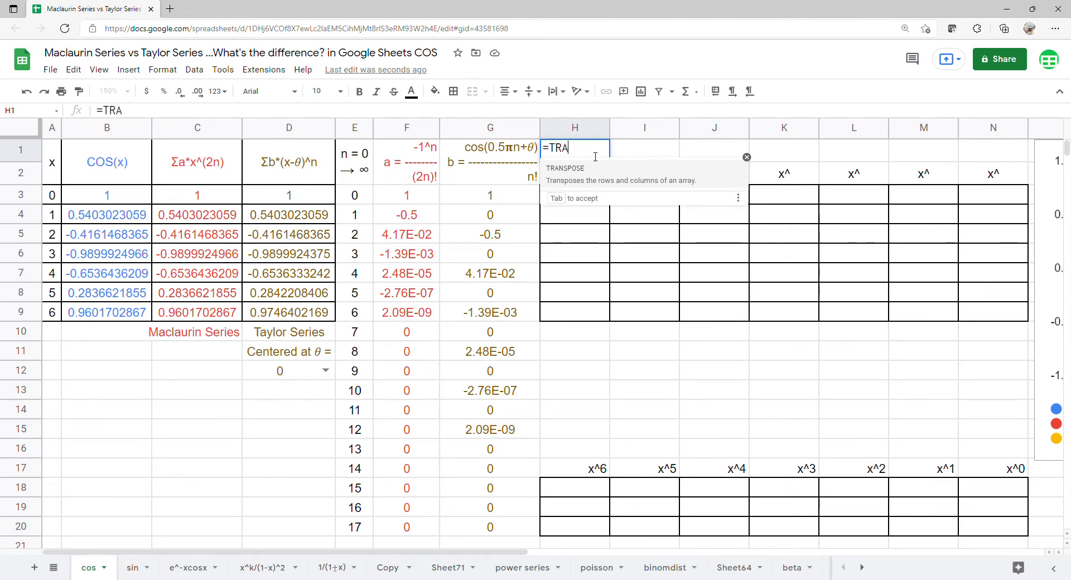
pyautogui.press('Tab')
pyautogui.moveTo(362, 195); pyautogui.dragTo(357, 313)
pyautogui.press('Return')
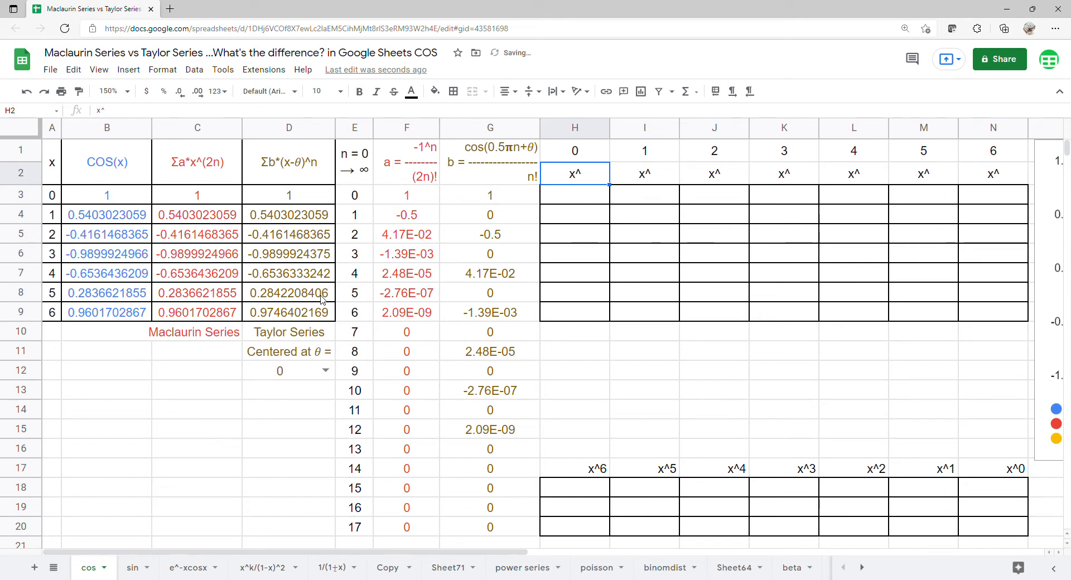
# Step: Compute the table of powers from cell H3 with =ARRAYFORMULA(ARRAYFORMULA(E3:E9^H1:N1))
pyautogui.click(570, 193)
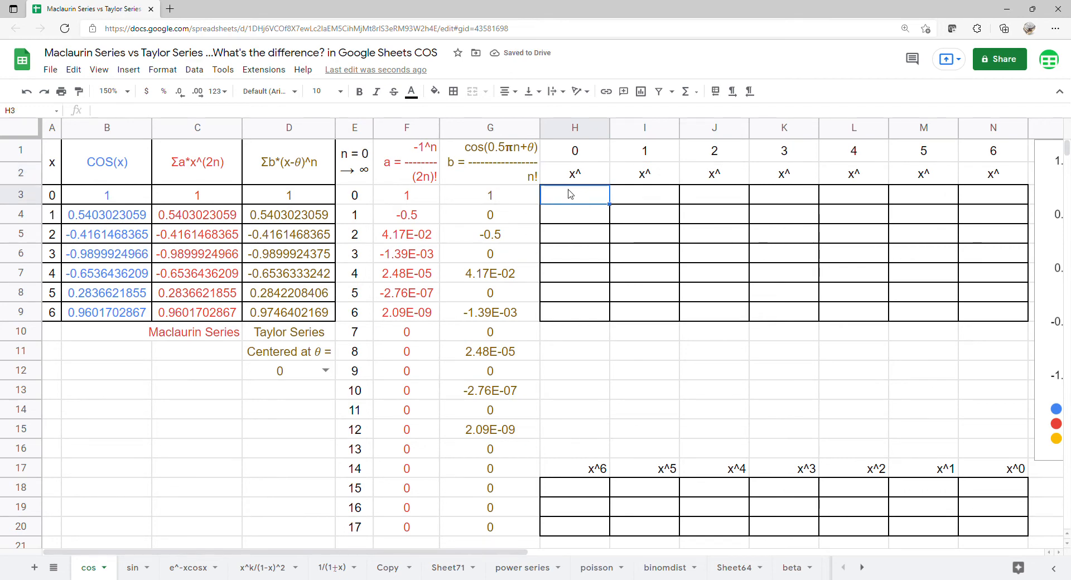
pyautogui.write('=ar')
pyautogui.press('Tab')
pyautogui.write('ARRAYFORMULA(')
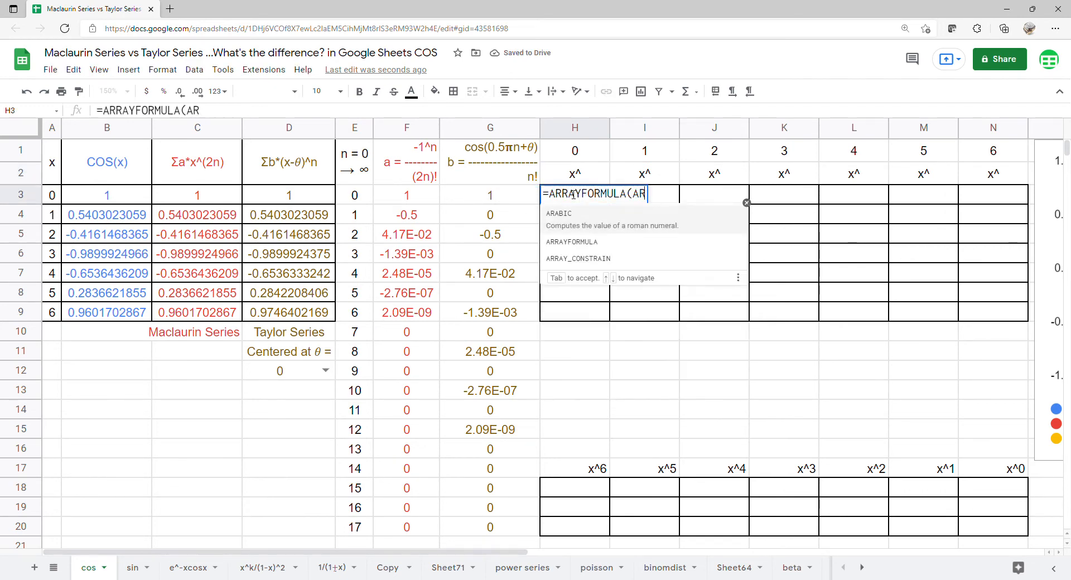
pyautogui.press('Tab')
pyautogui.moveTo(360, 202); pyautogui.dragTo(353, 314)
pyautogui.write('^')
pyautogui.moveTo(570, 148); pyautogui.dragTo(986, 146)
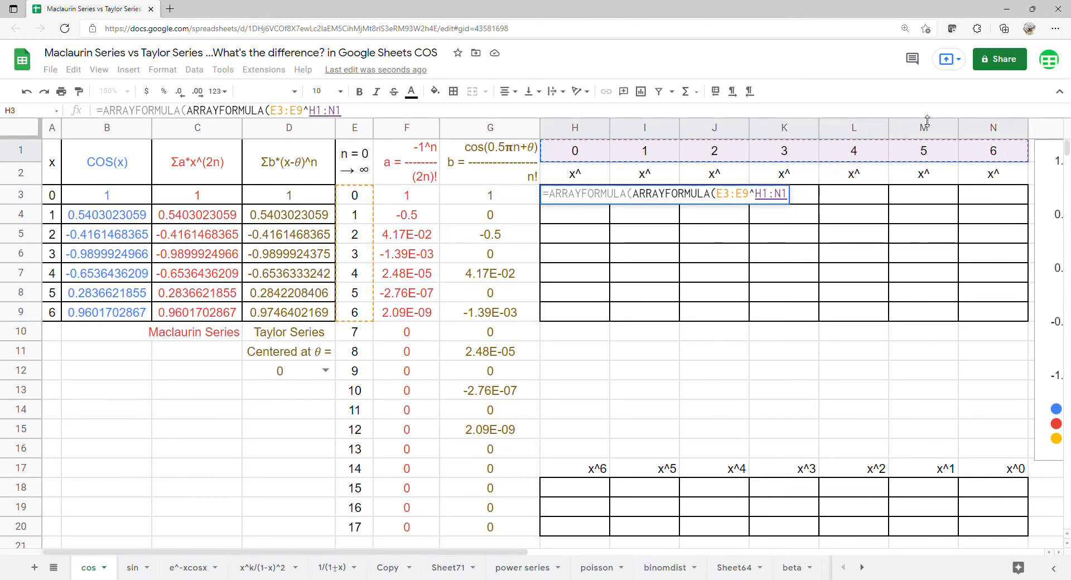
pyautogui.press('Return')
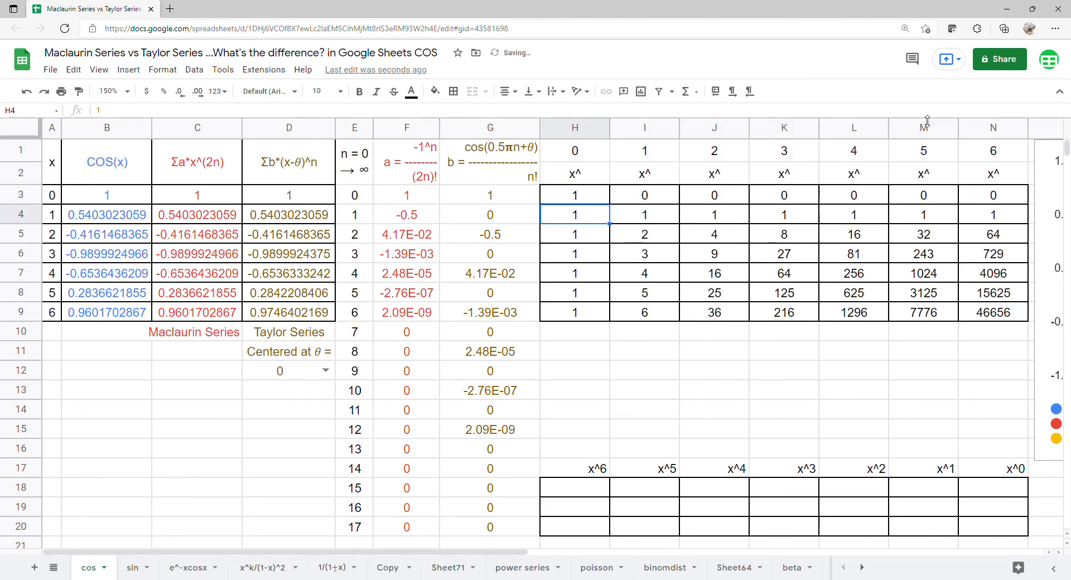
# Step: Compute the polynomial fit coefficients of COS(x) from cell H18 with =LINEST(B3:B9,I3:N9)
pyautogui.click(560, 491)
pyautogui.write('=')
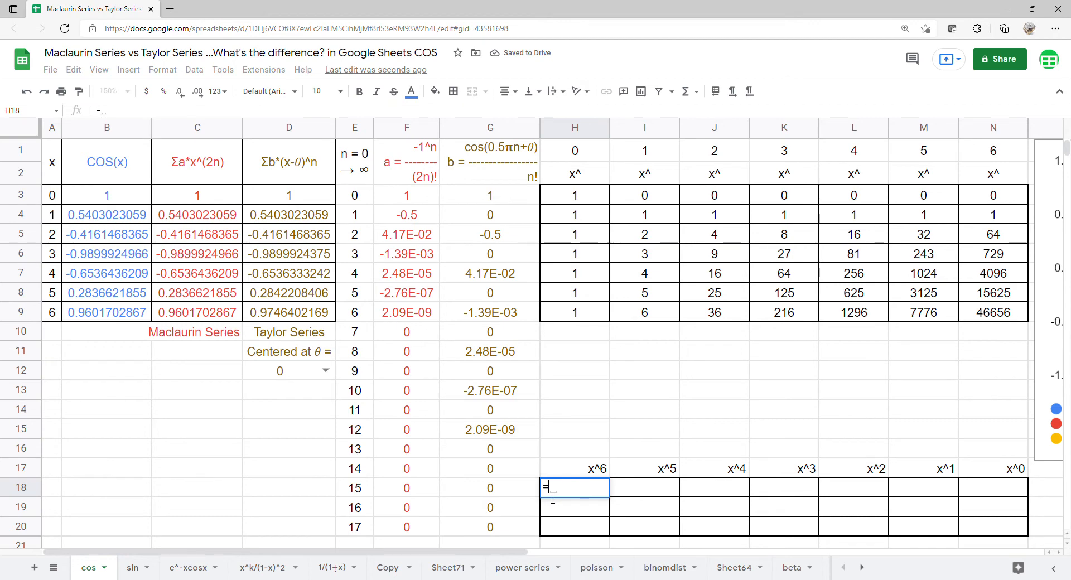
pyautogui.write('LINEST(')
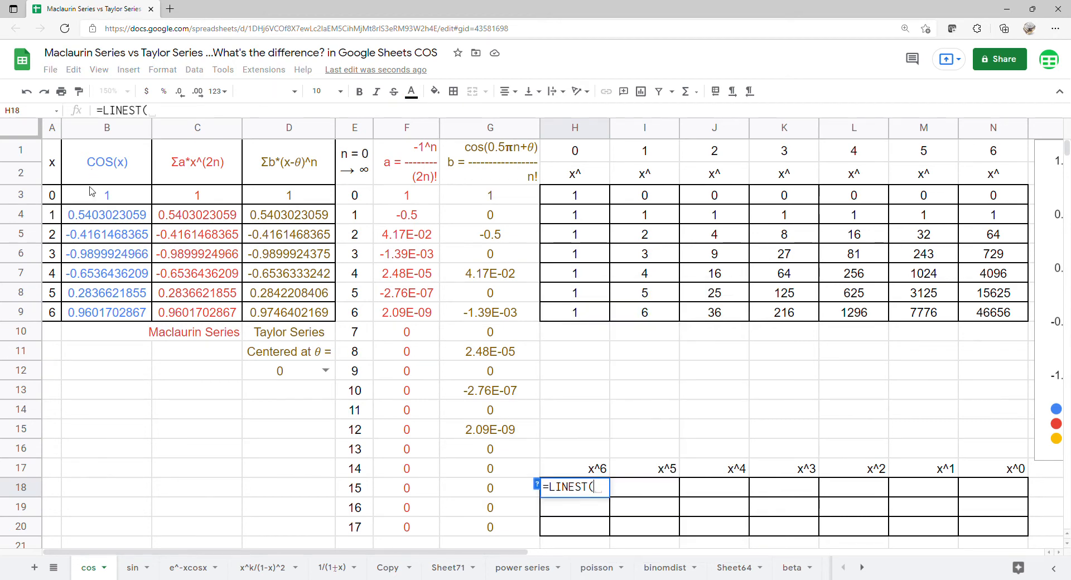
pyautogui.moveTo(91, 193); pyautogui.dragTo(109, 312)
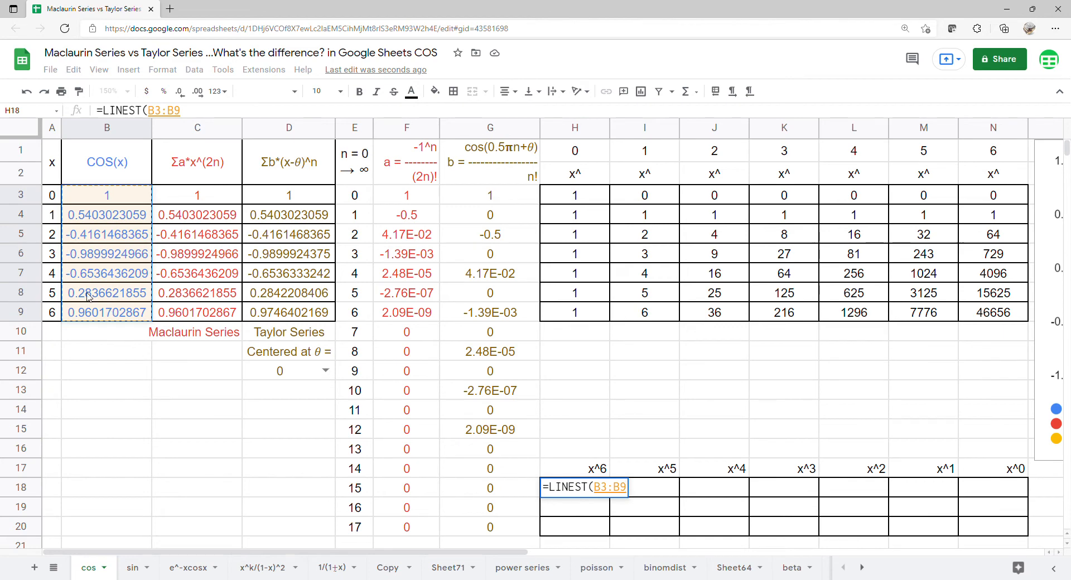
pyautogui.write(',')
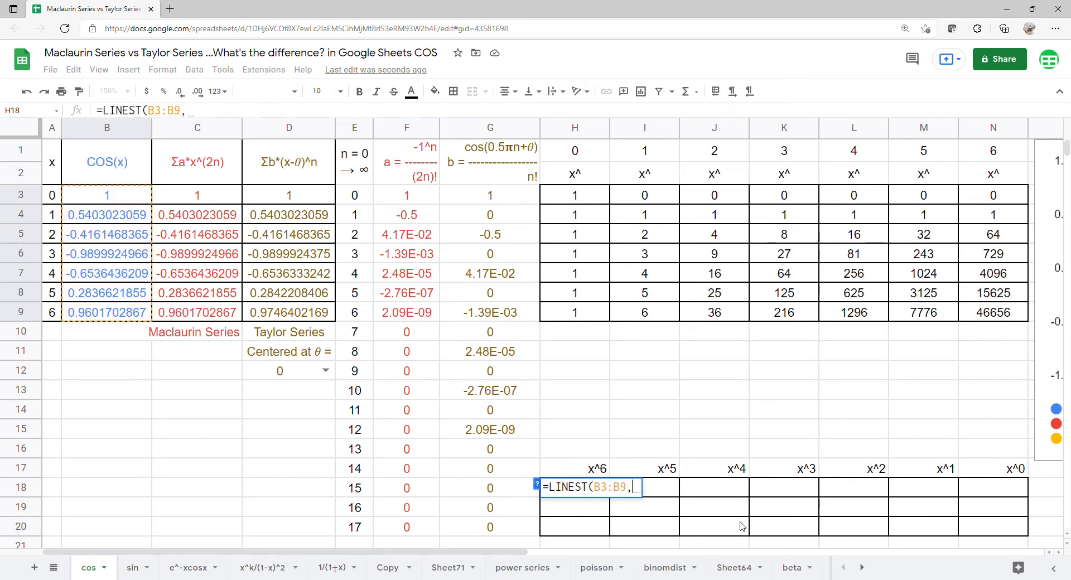
pyautogui.moveTo(666, 195); pyautogui.dragTo(966, 316)
pyautogui.press('Return')
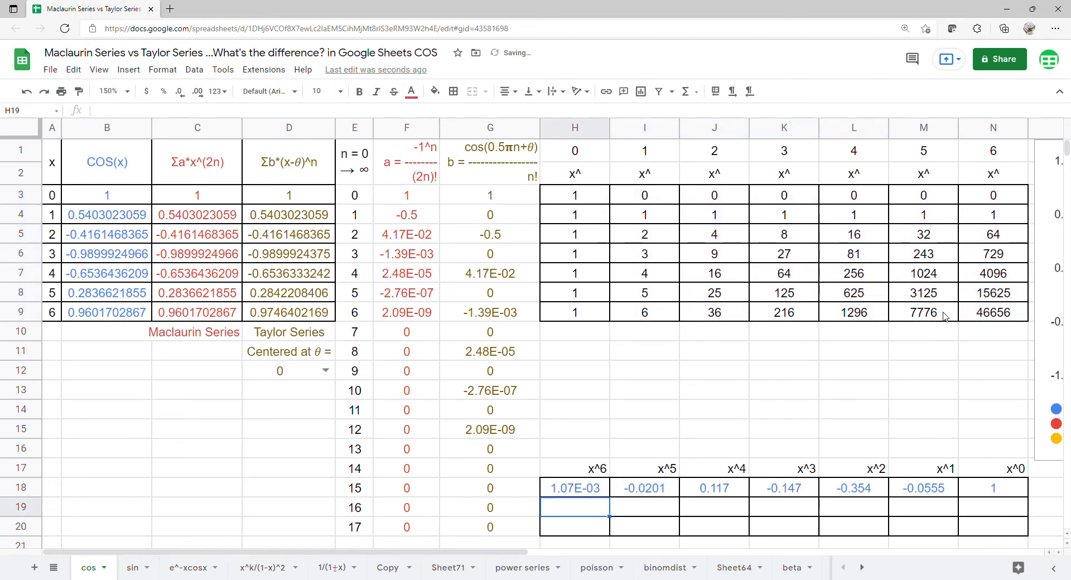
# Step: Compute the Maclaurin series' polynomial fit coefficients from cell H19 with =LINEST(C3:C9,I3:N9)
pyautogui.write('=')
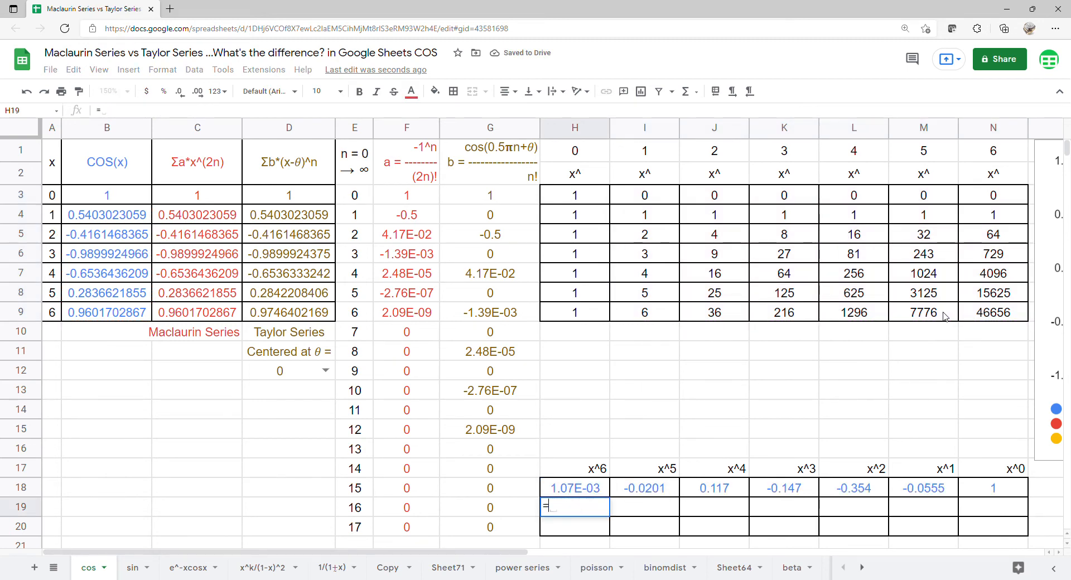
pyautogui.write('LIN')
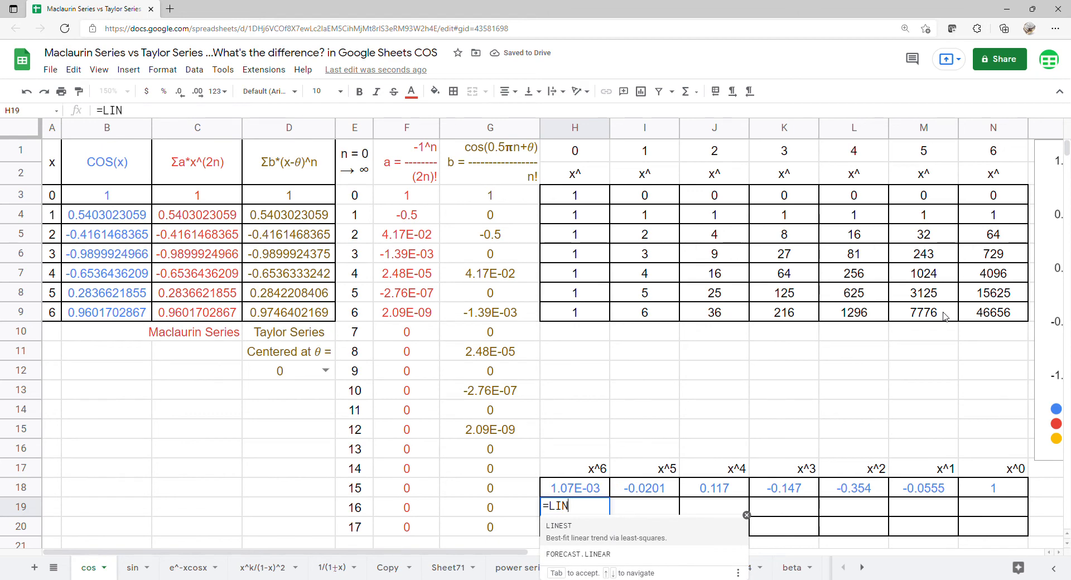
pyautogui.press('Tab')
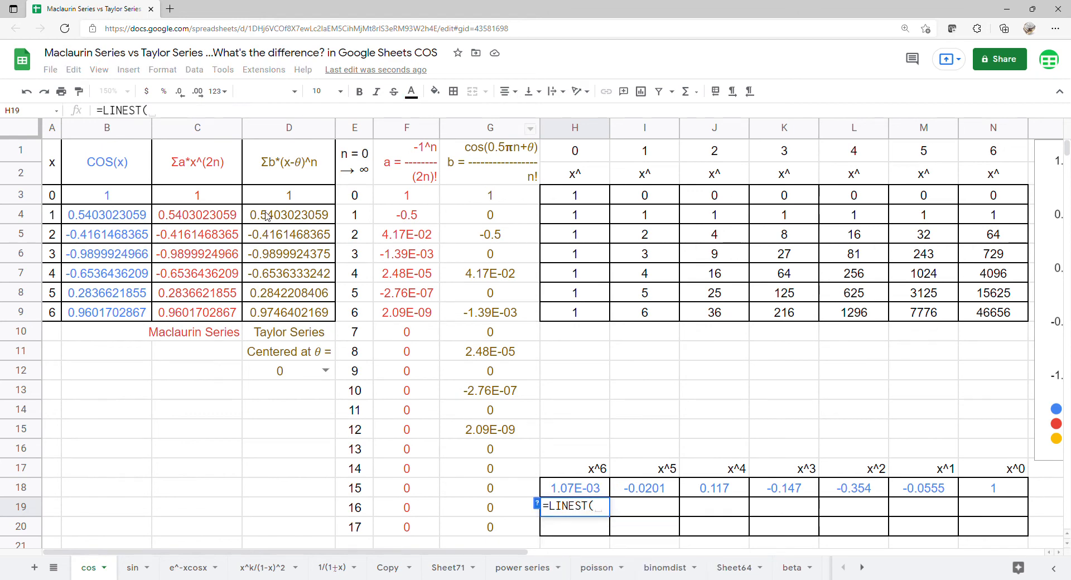
pyautogui.moveTo(212, 202); pyautogui.dragTo(219, 314)
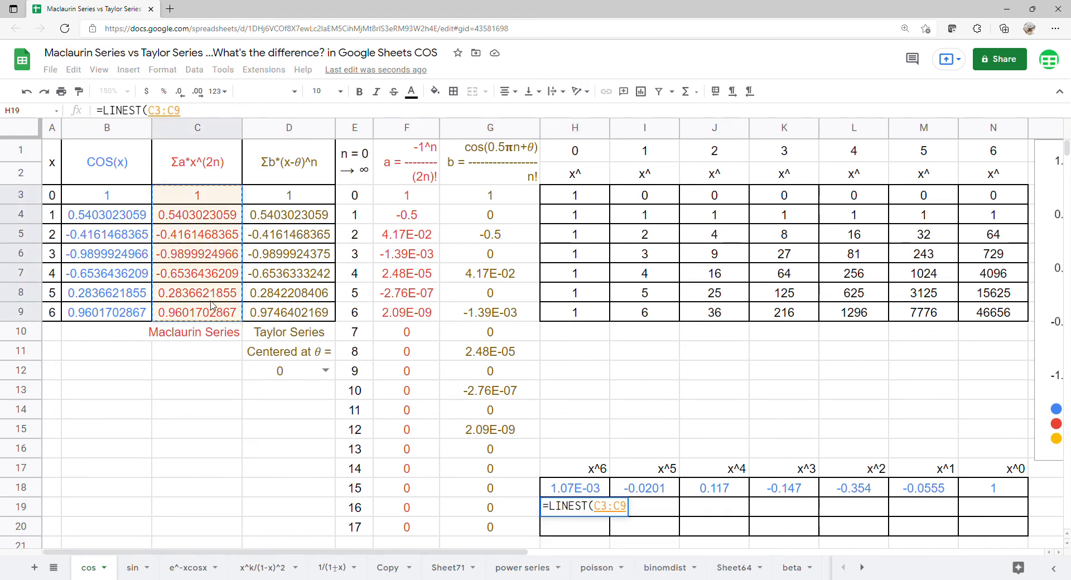
pyautogui.write(',')
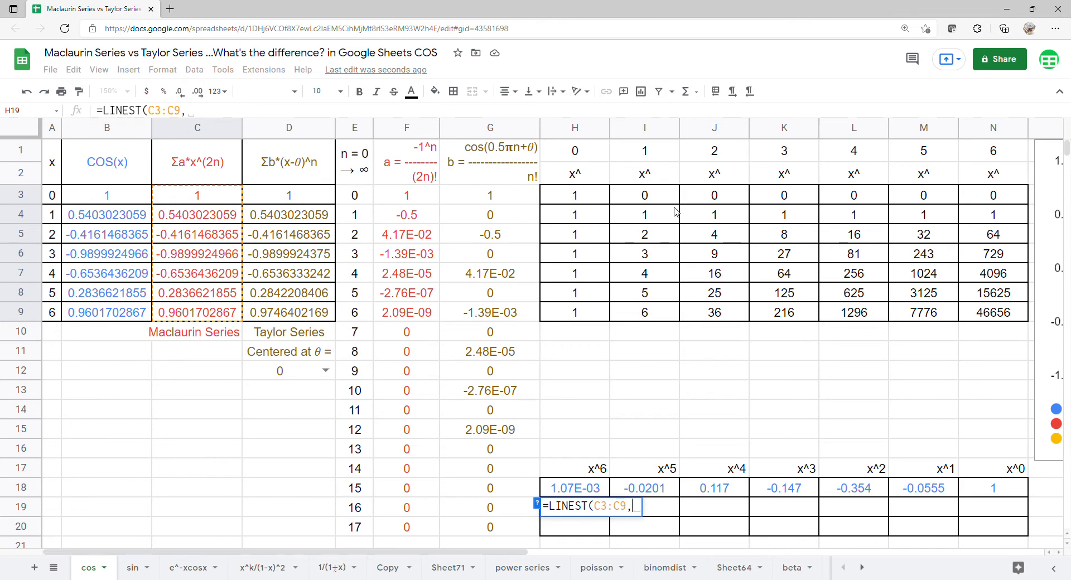
pyautogui.moveTo(675, 205)
pyautogui.mouseDown()
pyautogui.moveTo(864, 256)
pyautogui.moveTo(987, 316)
pyautogui.moveTo(968, 321)
pyautogui.mouseUp()
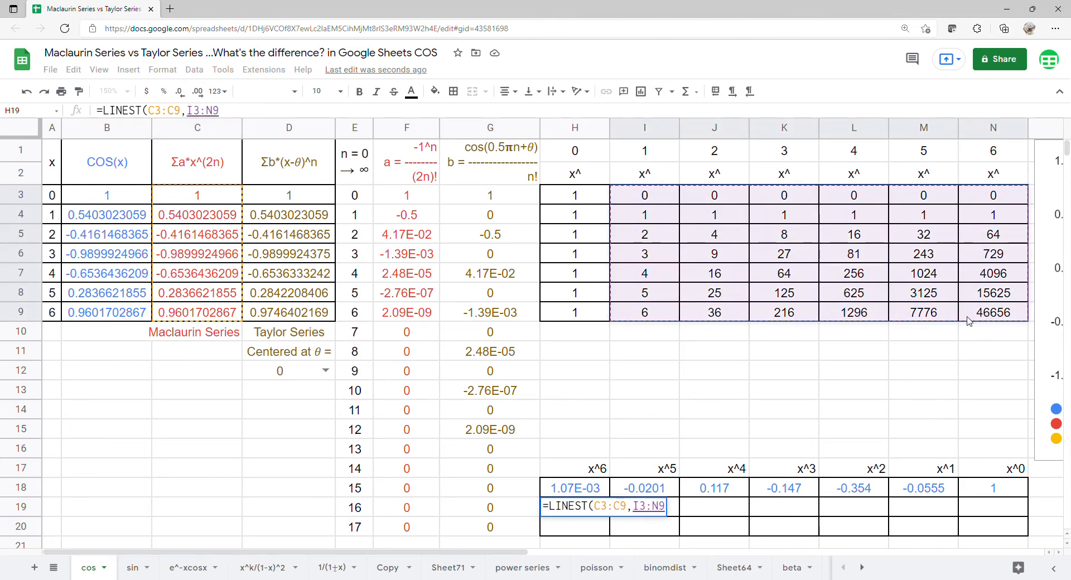
pyautogui.press('Return')
# Step: Compute the Taylor series' polynomial fit coefficients from cell H20 with =LINEST(D3:D9,I3:N9)
pyautogui.write('=')
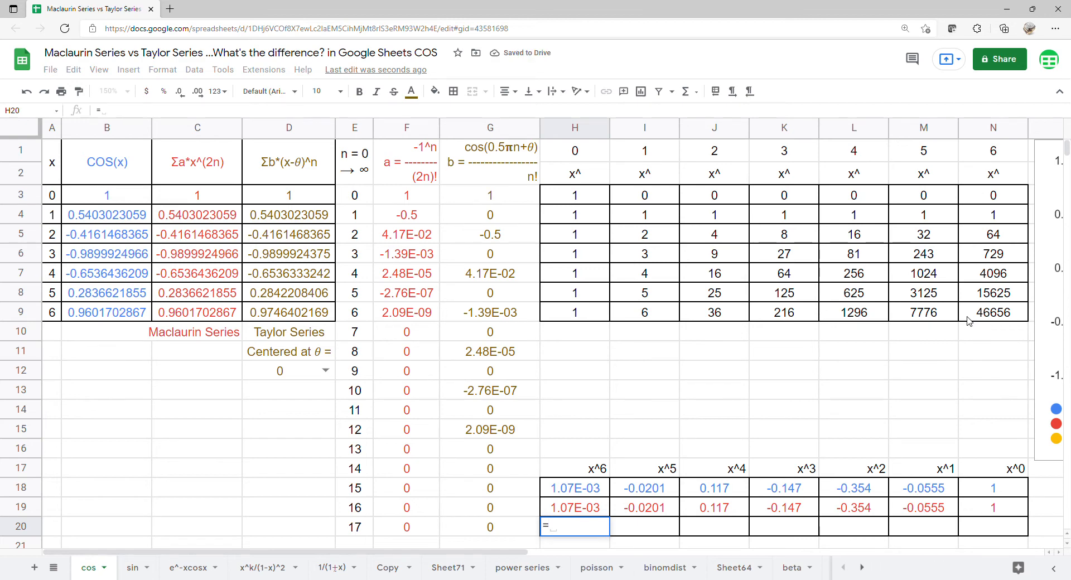
pyautogui.write('LI')
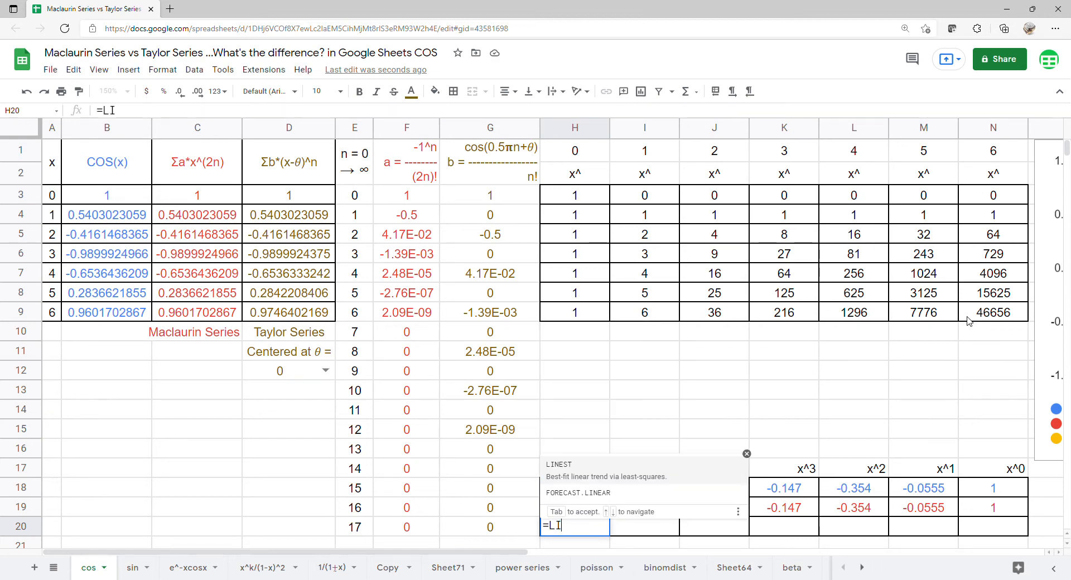
pyautogui.press('Tab')
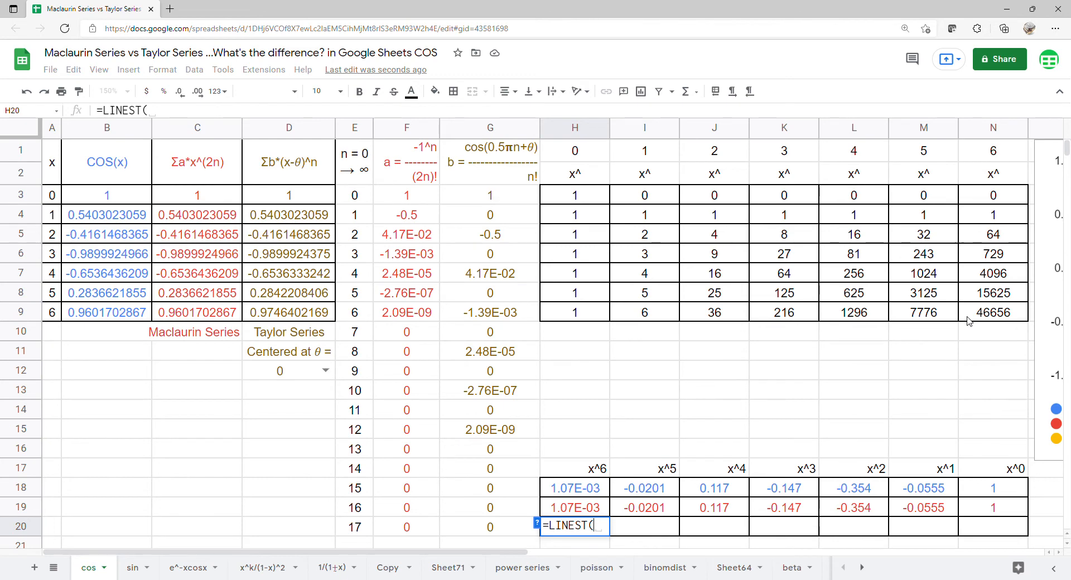
pyautogui.moveTo(304, 196); pyautogui.dragTo(305, 311)
pyautogui.write(',')
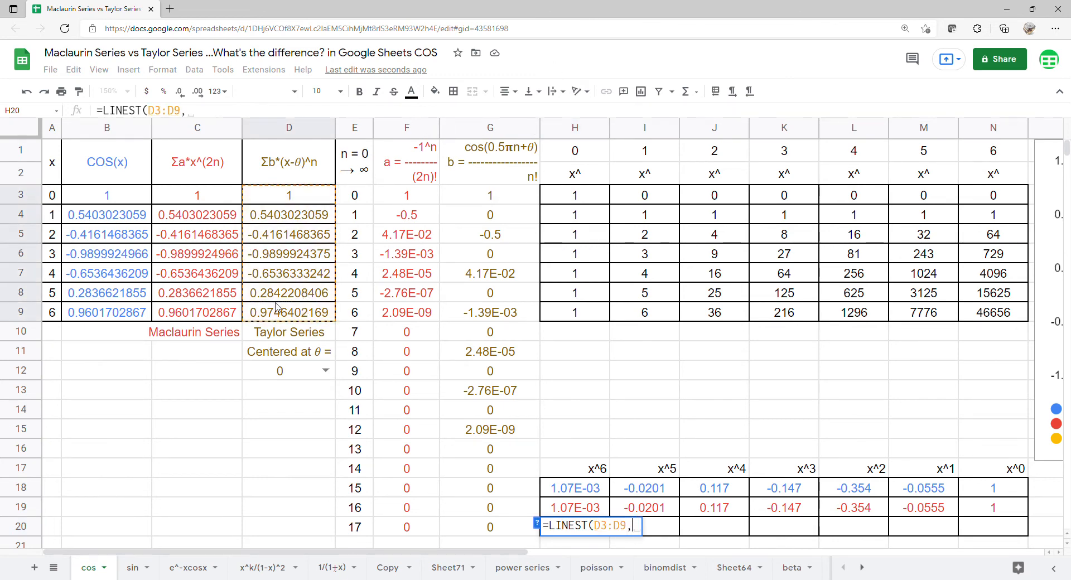
pyautogui.moveTo(622, 192); pyautogui.dragTo(984, 310)
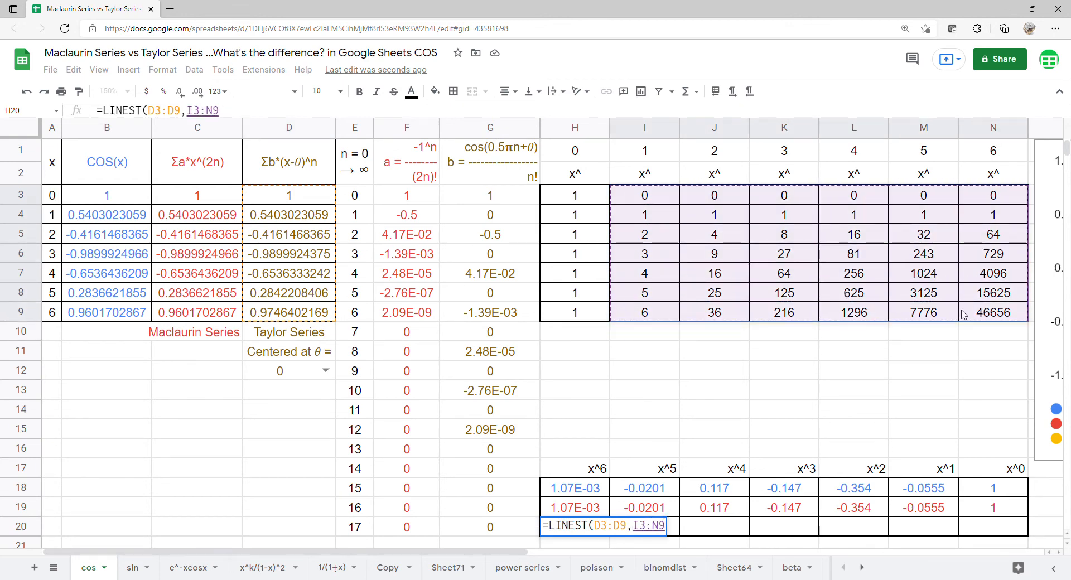
pyautogui.press('Return')
pyautogui.scroll(1, 909, 342)
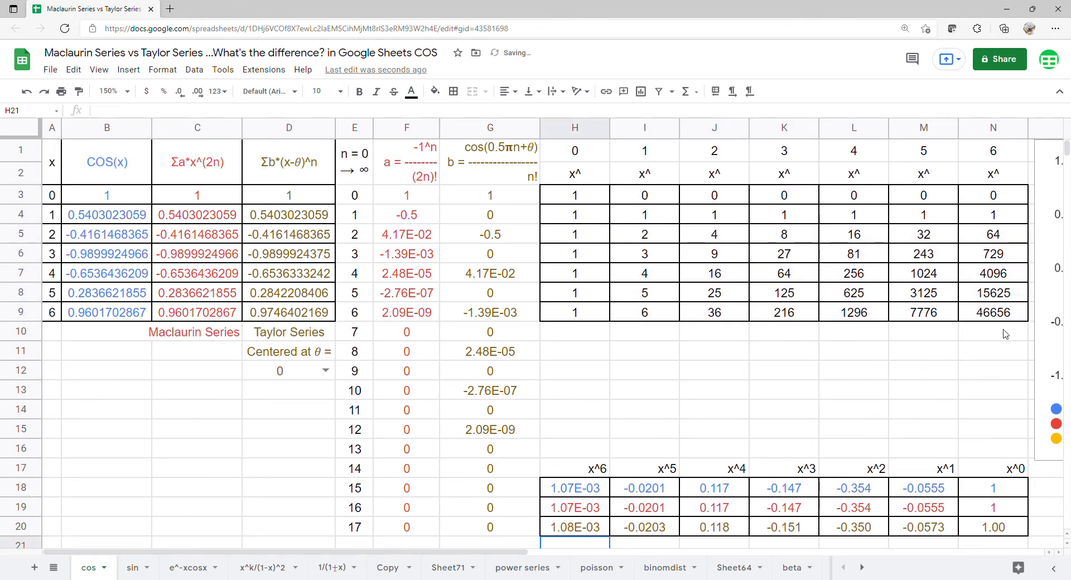
# Step: Move the chart over columns H to N above the coefficient table and compare its trendline equations with the coefficients from x^0 to x^6
pyautogui.moveTo(1038, 265); pyautogui.dragTo(514, 267)
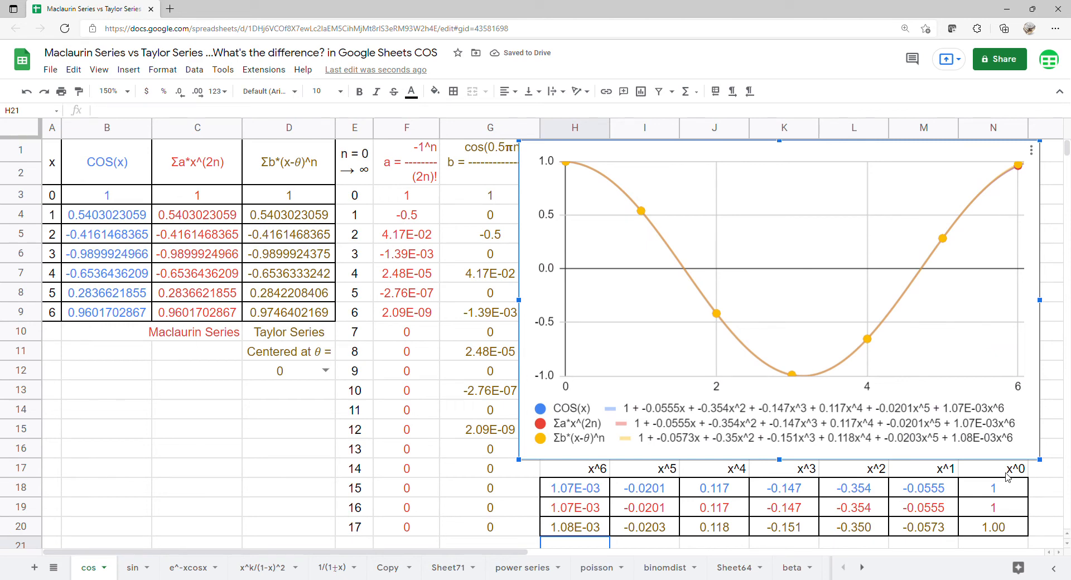
pyautogui.moveTo(1008, 478); pyautogui.dragTo(999, 524)
pyautogui.moveTo(946, 487); pyautogui.dragTo(929, 527)
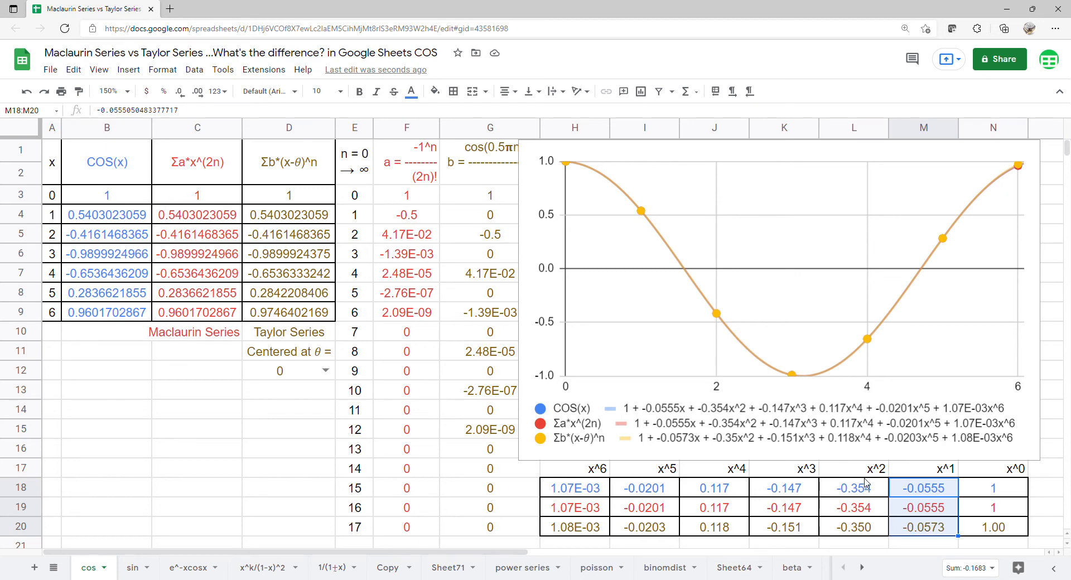
pyautogui.moveTo(869, 473); pyautogui.dragTo(857, 527)
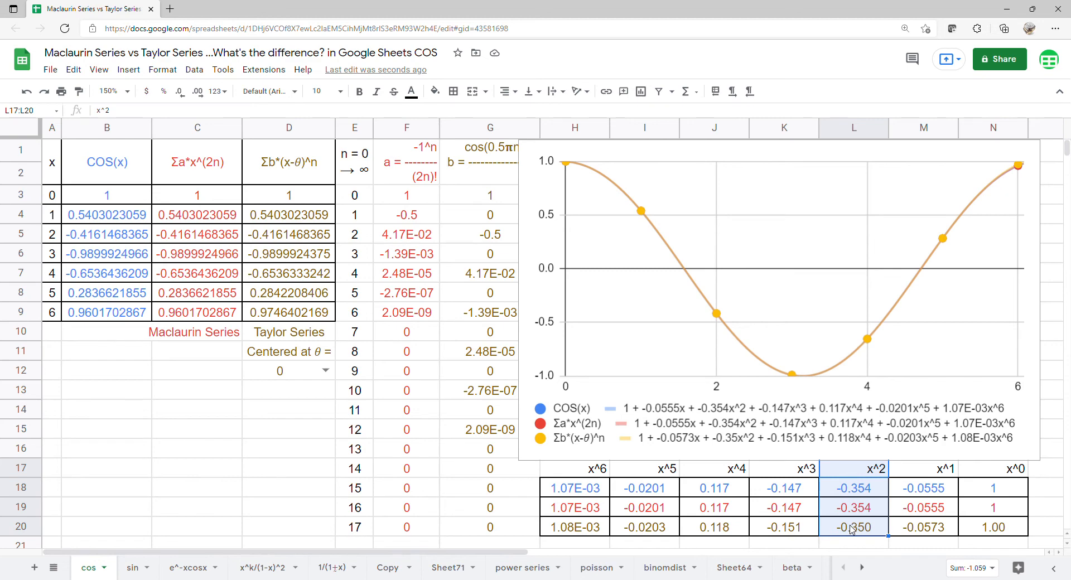
pyautogui.moveTo(803, 493); pyautogui.dragTo(799, 529)
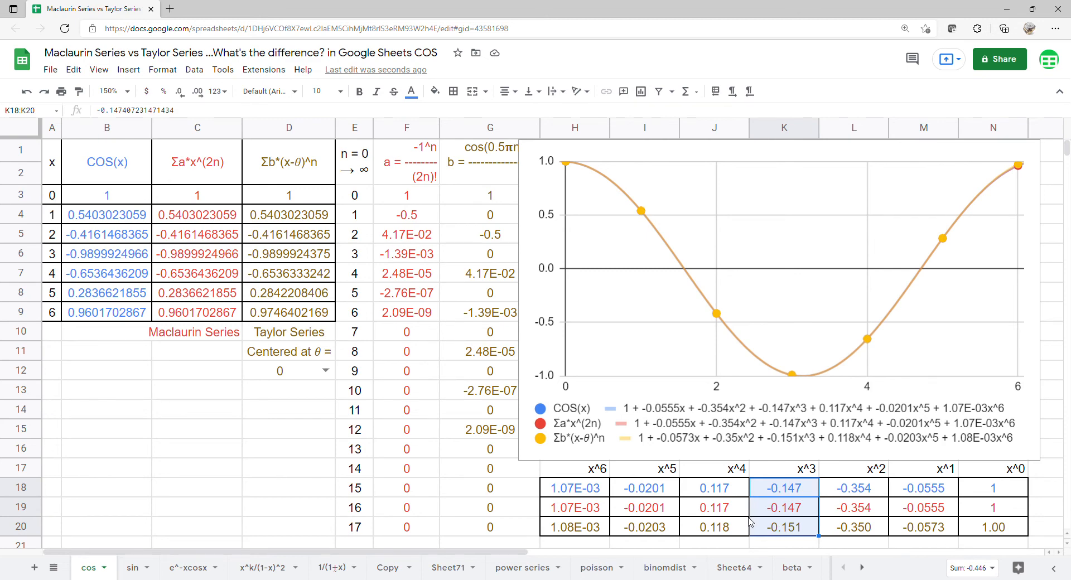
pyautogui.moveTo(729, 493); pyautogui.dragTo(724, 528)
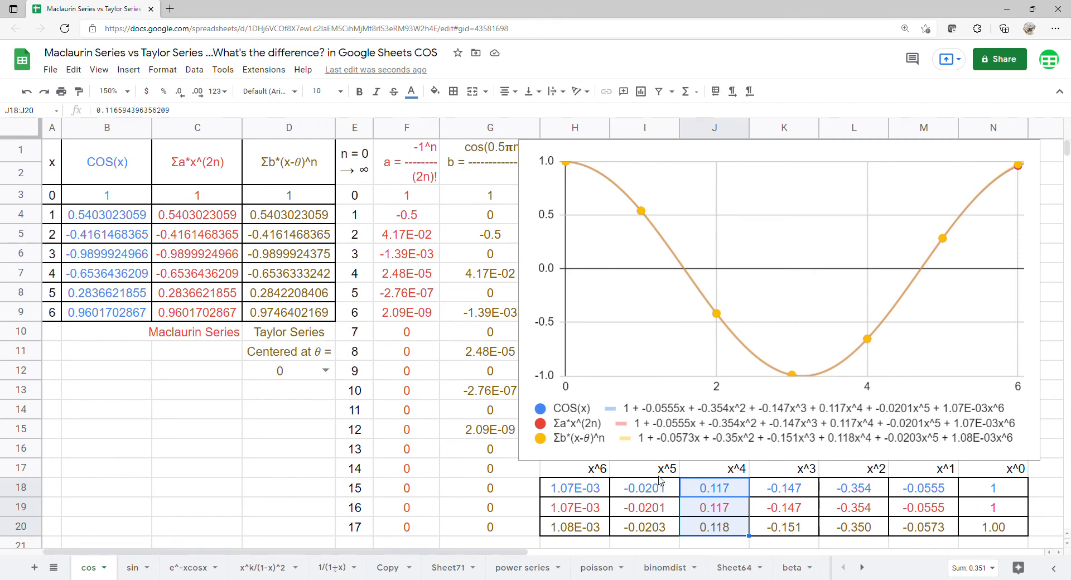
pyautogui.moveTo(658, 476); pyautogui.dragTo(658, 528)
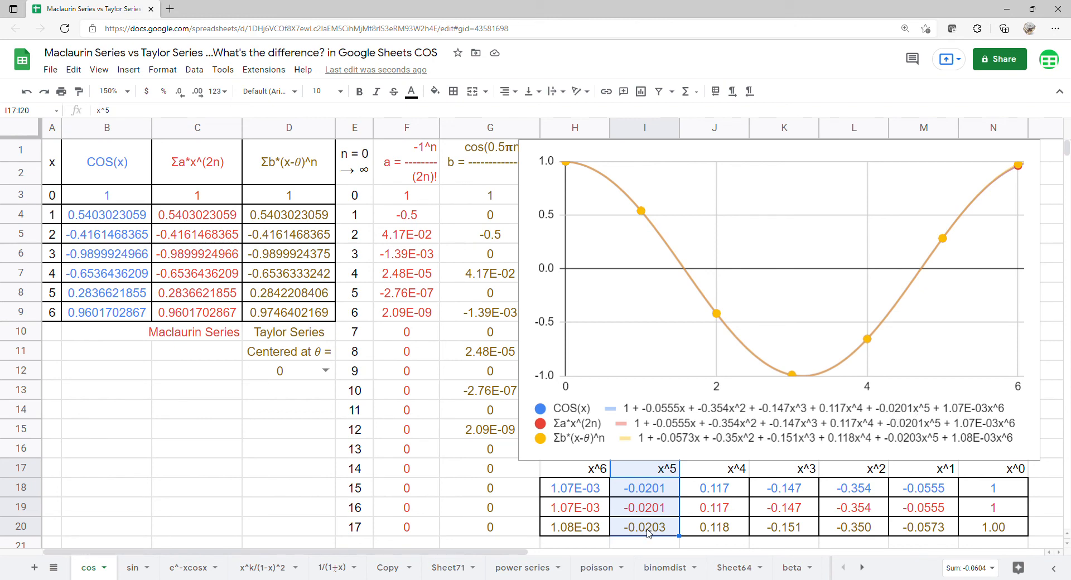
pyautogui.moveTo(582, 472); pyautogui.dragTo(582, 528)
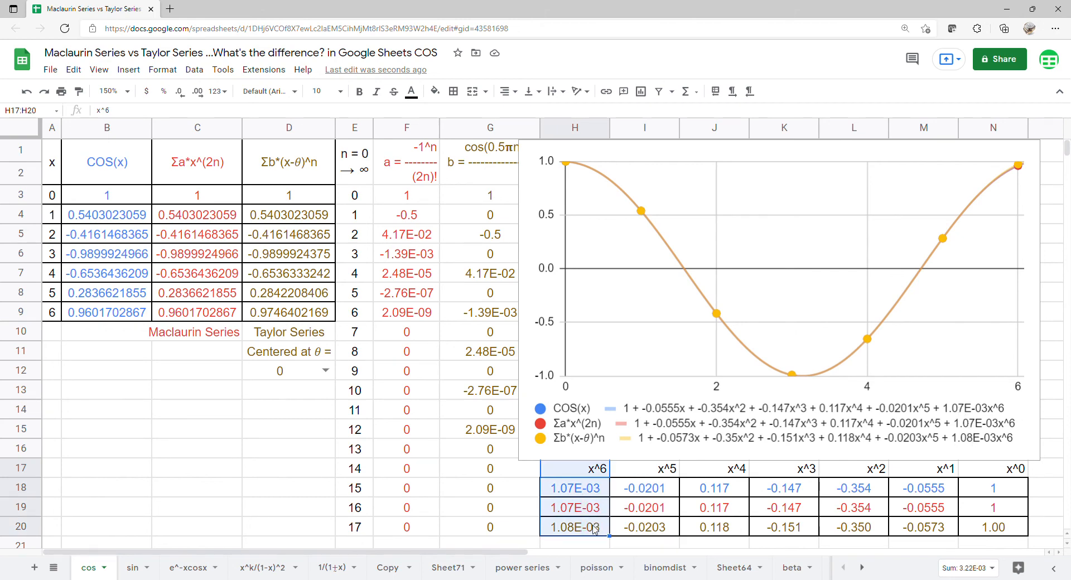
# Step: Set the Taylor series centre θ to 1 and compare the three rows of coefficients and the three columns of function values
pyautogui.click(325, 371)
pyautogui.click(304, 404)
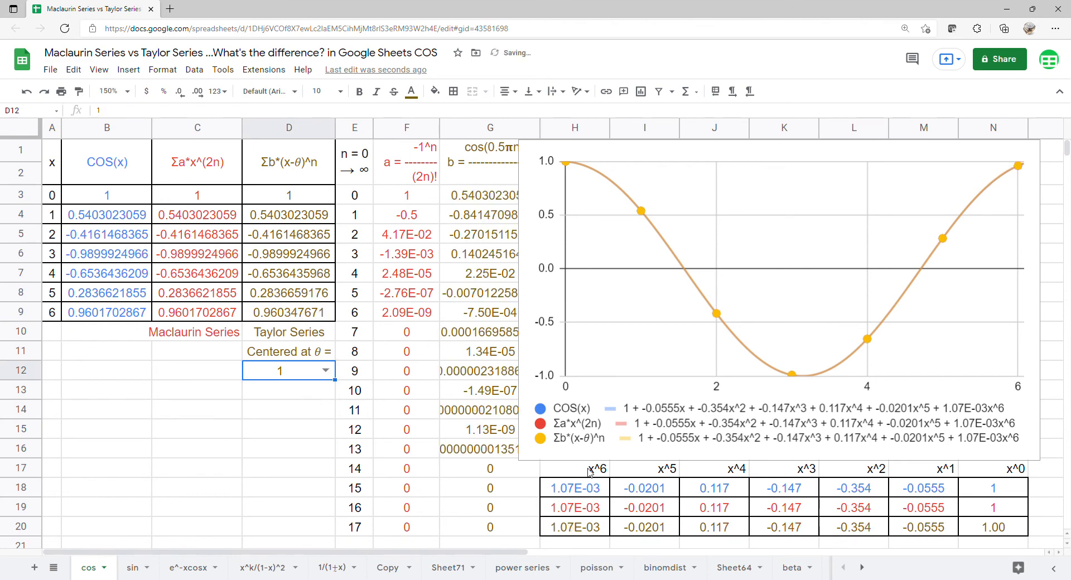
pyautogui.moveTo(996, 490); pyautogui.dragTo(574, 507)
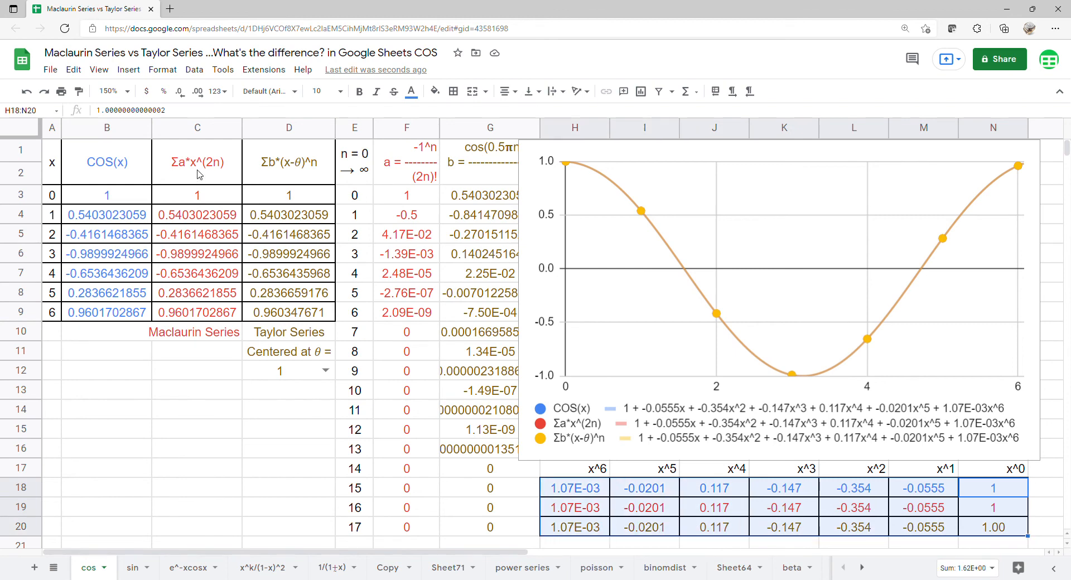
pyautogui.moveTo(109, 168); pyautogui.dragTo(270, 319)
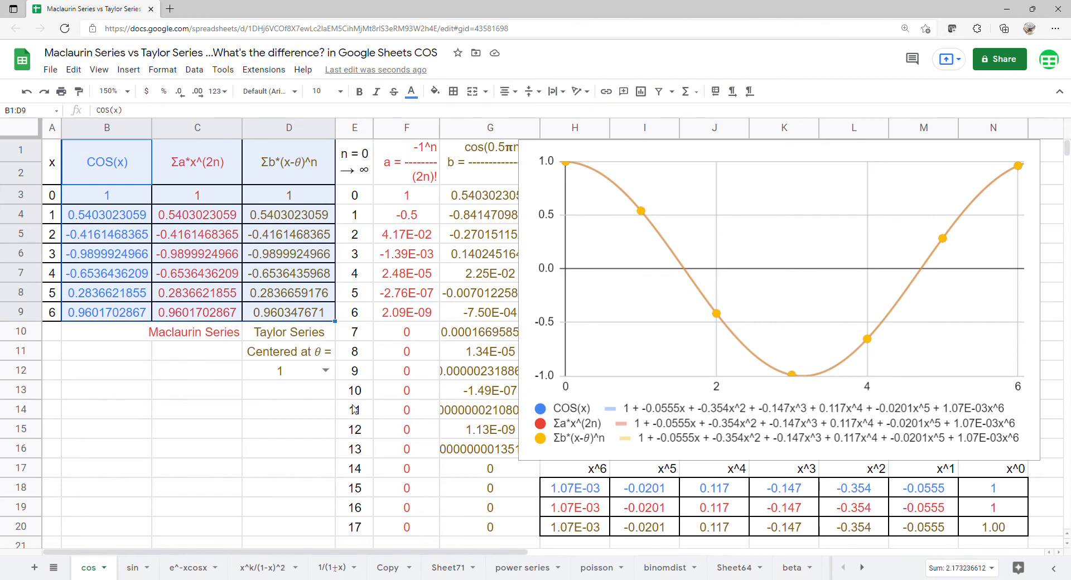
# Step: Set the Taylor series centre θ to 2 and compare the fit coefficients and the series values with COS(x)
pyautogui.click(325, 370)
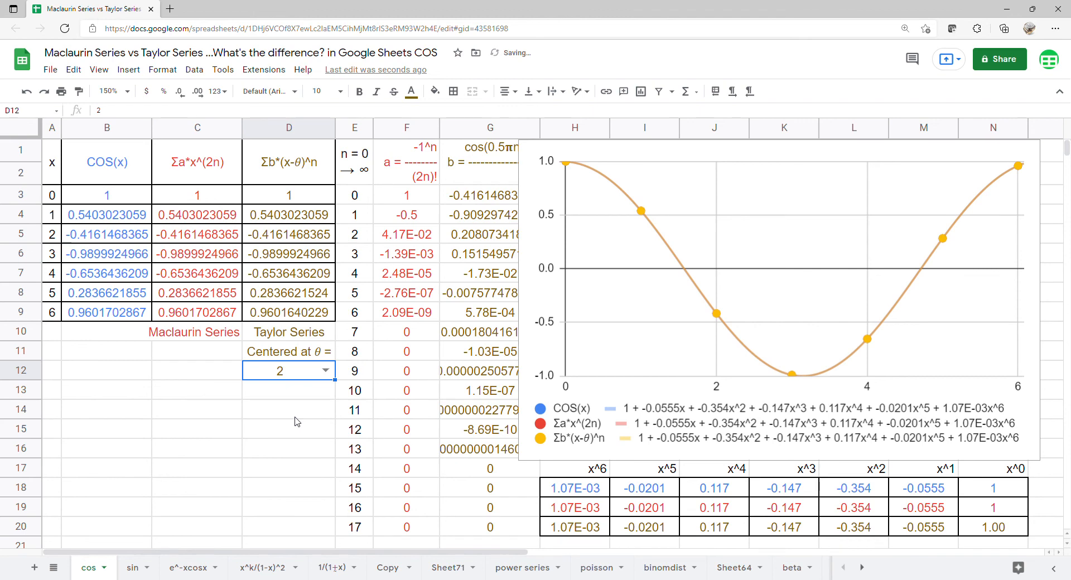
pyautogui.moveTo(1007, 490); pyautogui.dragTo(596, 527)
pyautogui.moveTo(92, 159); pyautogui.dragTo(262, 310)
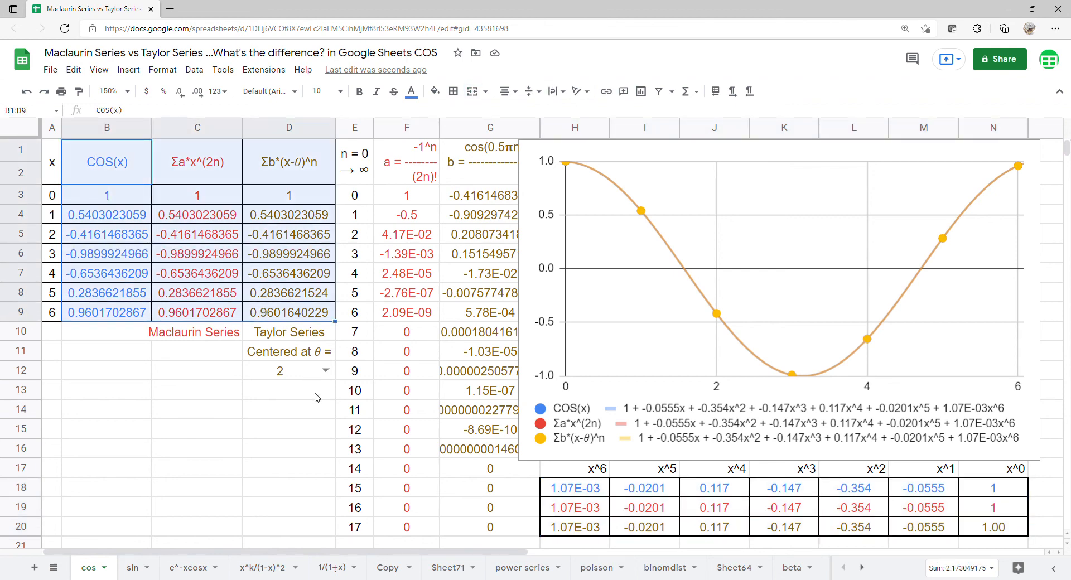
# Step: Set the Taylor series centre θ to 3 and check the coefficient table and the series values against COS(x)
pyautogui.click(326, 370)
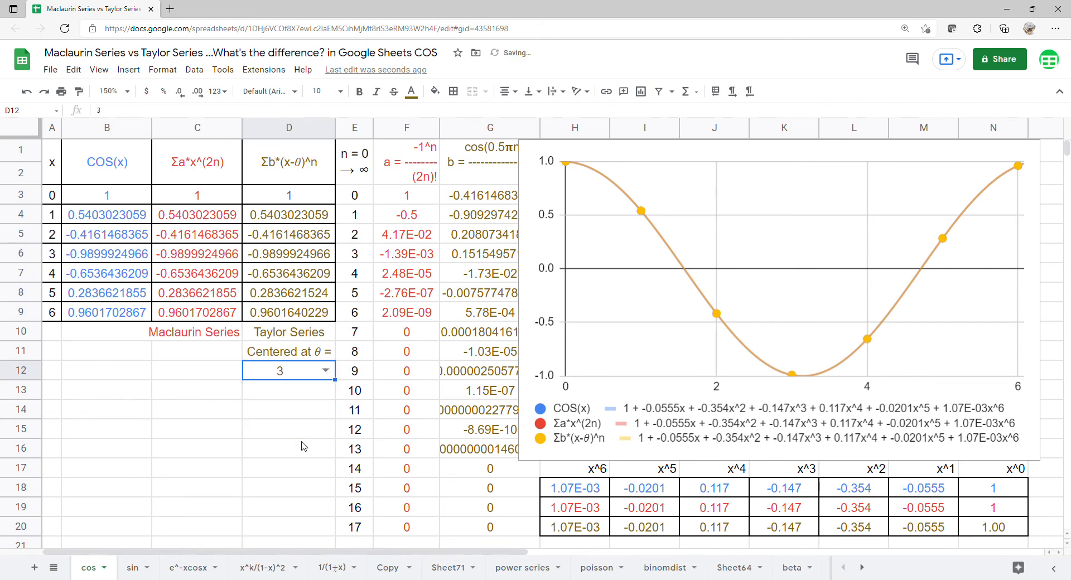
pyautogui.click(302, 438)
pyautogui.moveTo(979, 492); pyautogui.dragTo(608, 531)
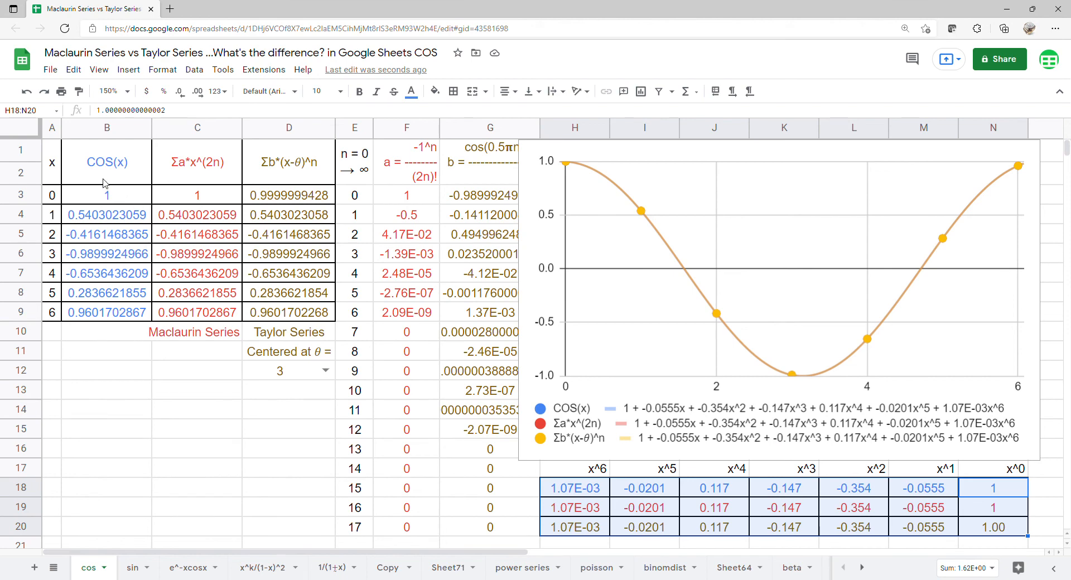
pyautogui.moveTo(112, 171); pyautogui.dragTo(263, 311)
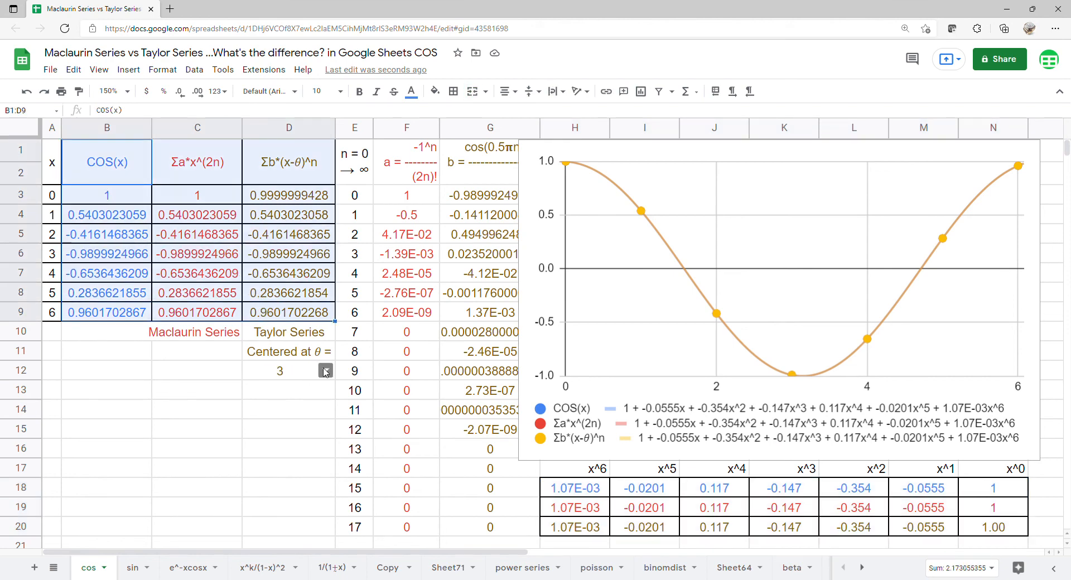
# Step: Set the Taylor series centre θ to 4 and examine the coefficients in H18:N20 and the values in B1:D9
pyautogui.click(324, 370)
pyautogui.click(283, 453)
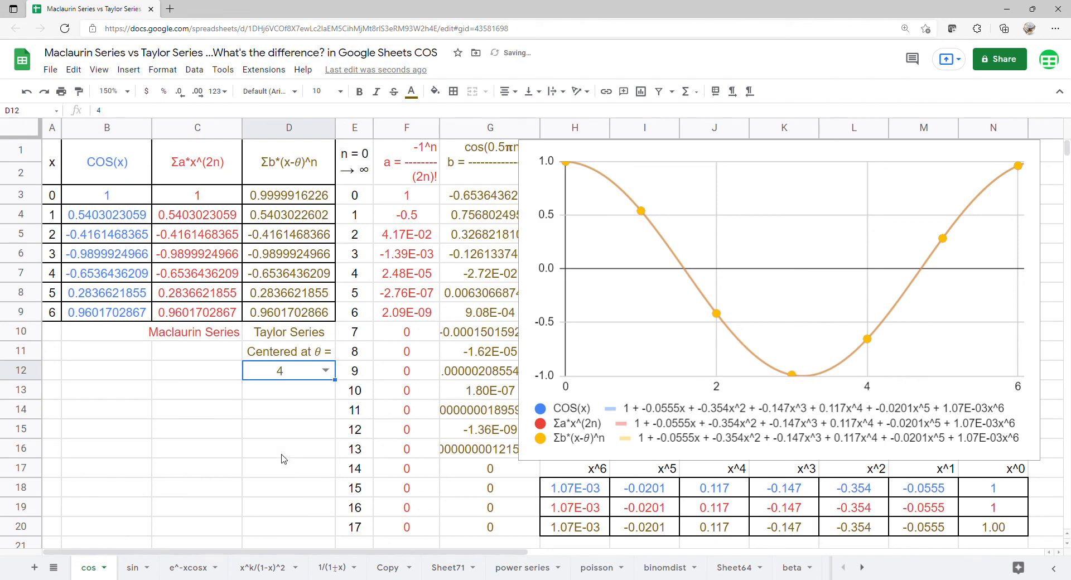
pyautogui.moveTo(1008, 495); pyautogui.dragTo(580, 529)
pyautogui.moveTo(296, 167); pyautogui.dragTo(149, 310)
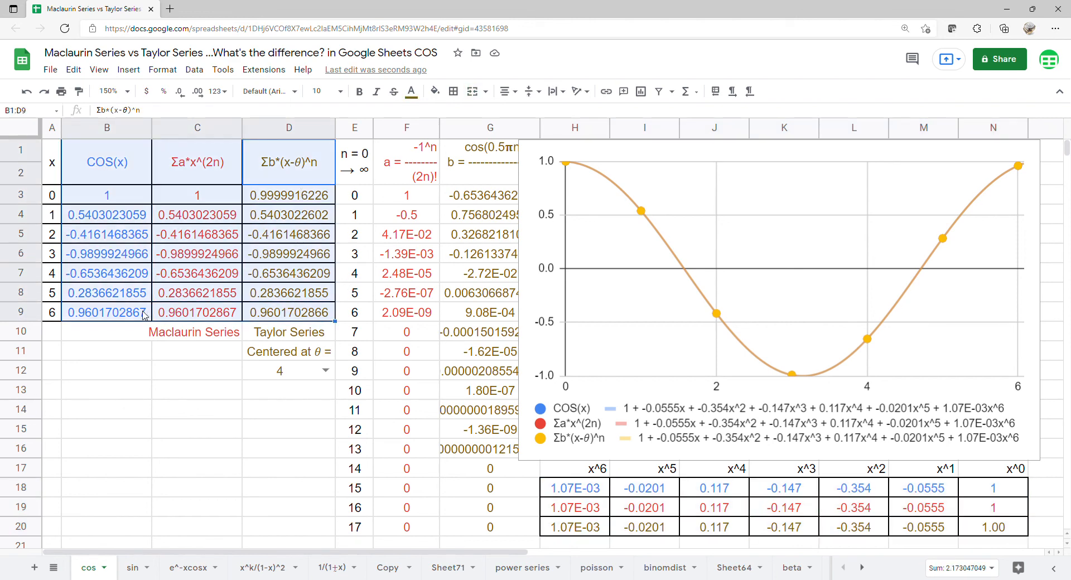
# Step: Set the Taylor series centre θ to 5, and compare the coefficient rows and the Maclaurin and Taylor value columns
pyautogui.click(326, 372)
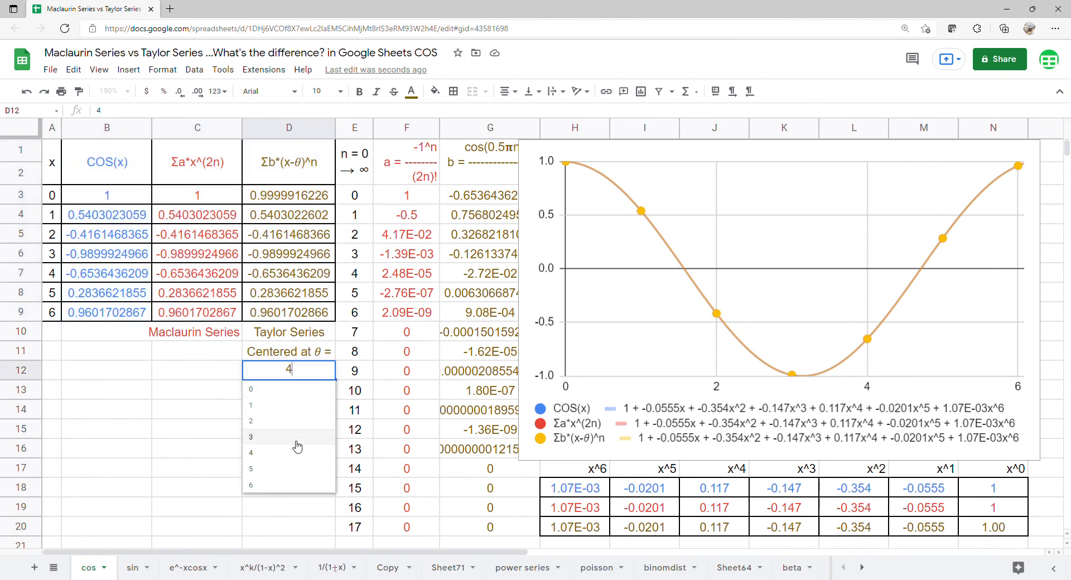
pyautogui.click(291, 470)
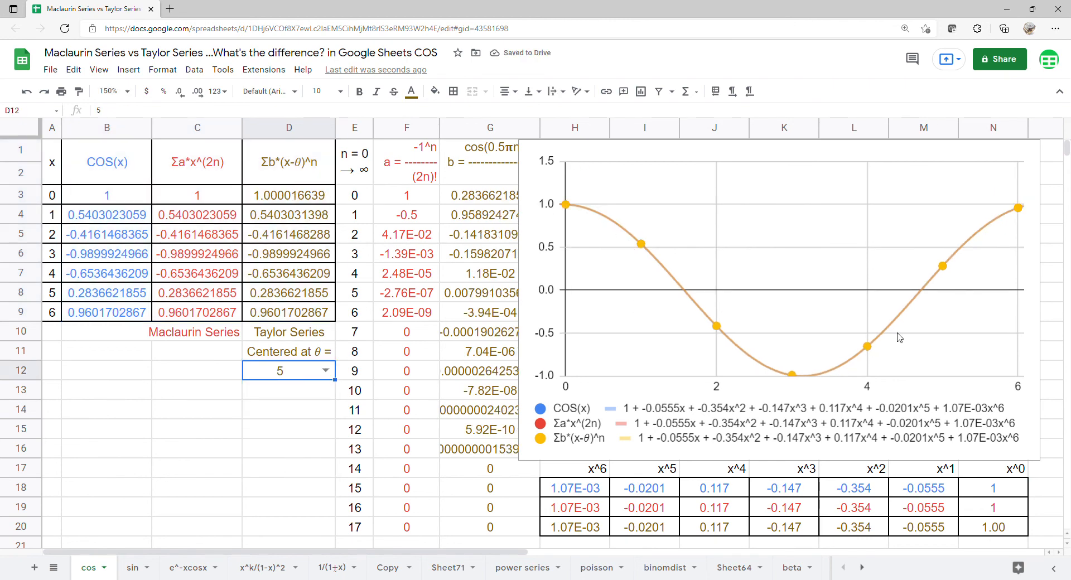
pyautogui.moveTo(975, 488); pyautogui.dragTo(592, 526)
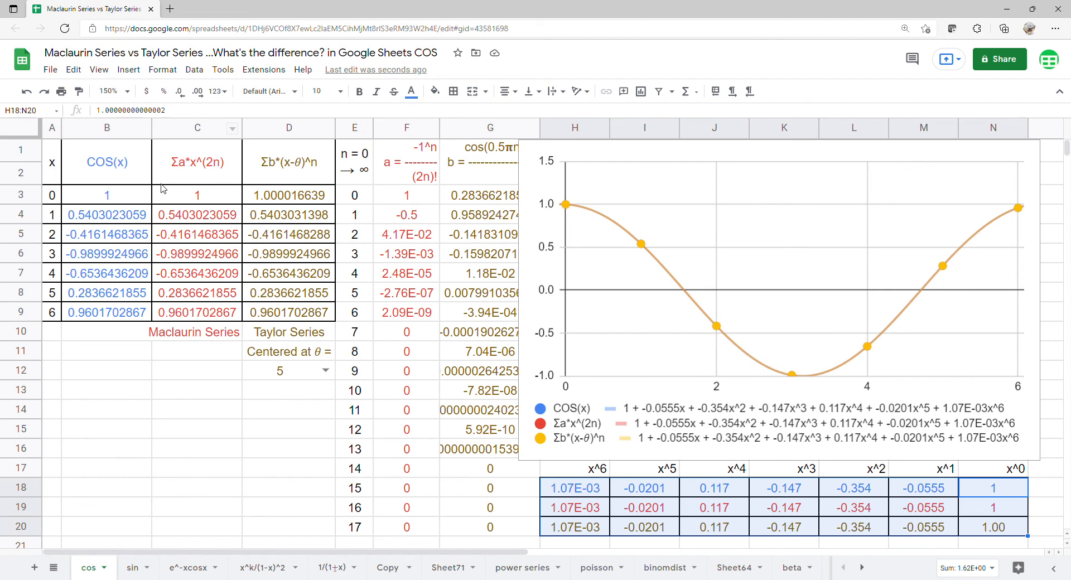
pyautogui.moveTo(272, 165); pyautogui.dragTo(237, 318)
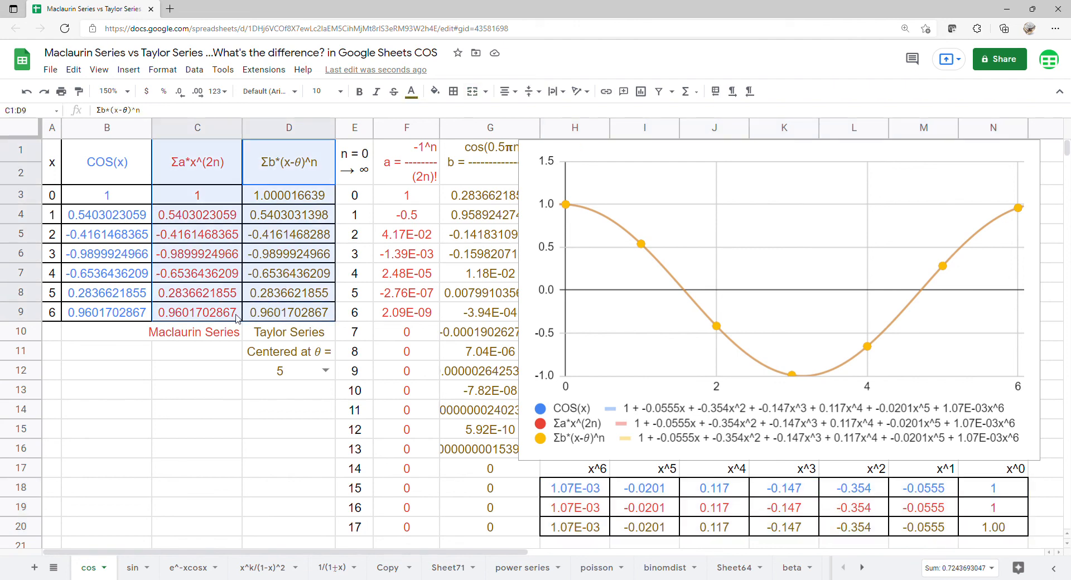
# Step: Set the Taylor series centre θ to 6 and compare the fit coefficients of the three series
pyautogui.click(325, 370)
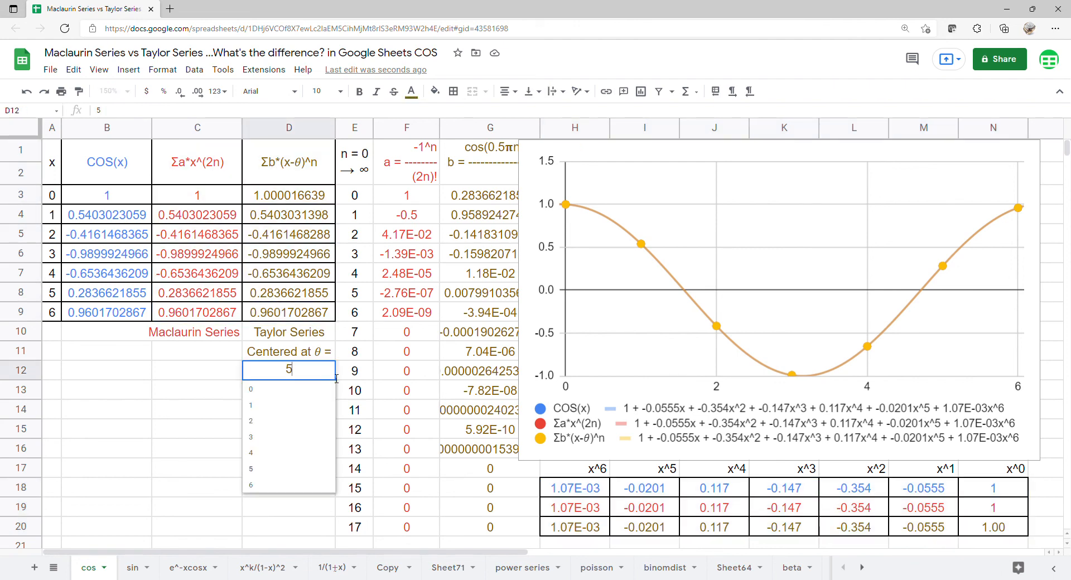
pyautogui.click(301, 484)
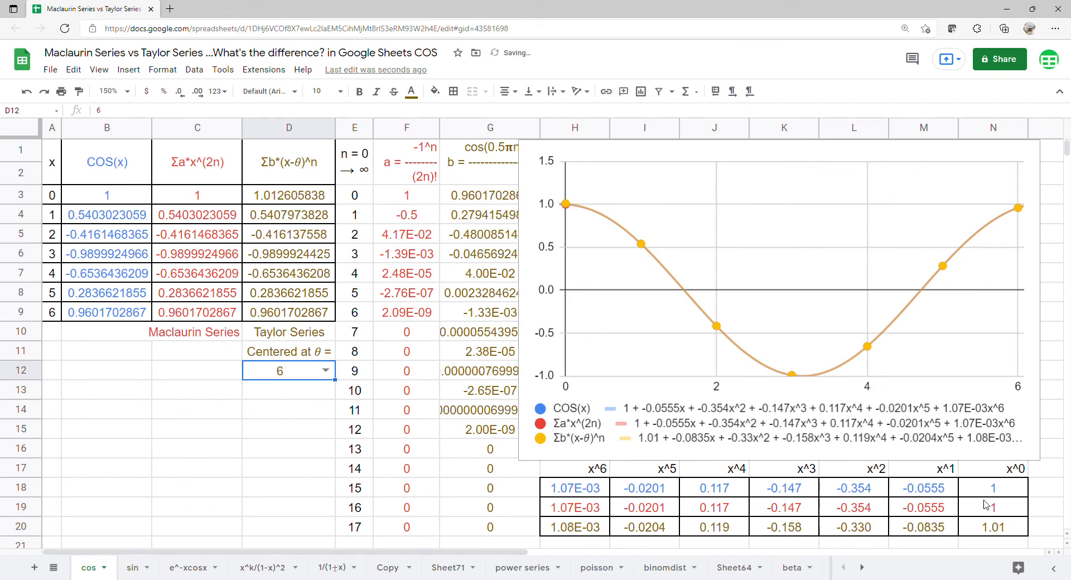
pyautogui.moveTo(998, 490); pyautogui.dragTo(644, 526)
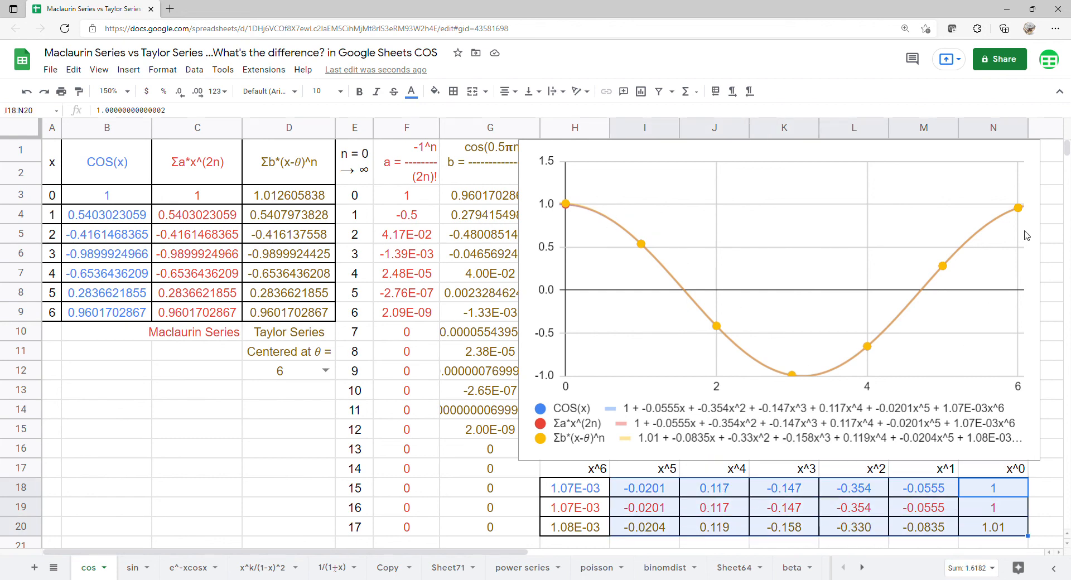
# Step: Widen the chart slightly beyond column N so the Taylor trendline equation fits in the legend
pyautogui.click(1037, 296)
pyautogui.moveTo(1043, 302); pyautogui.dragTo(1062, 302)
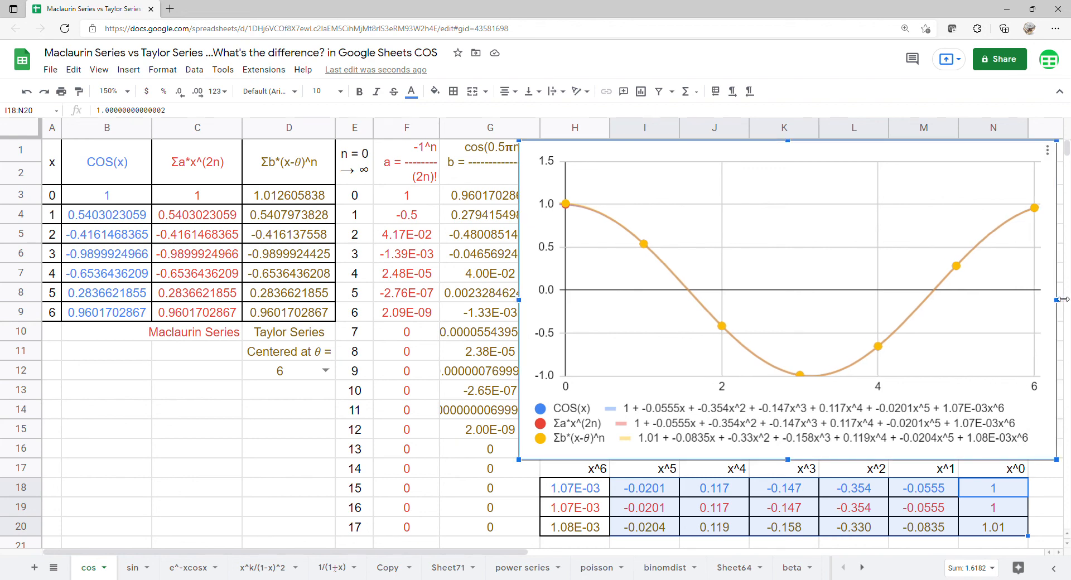